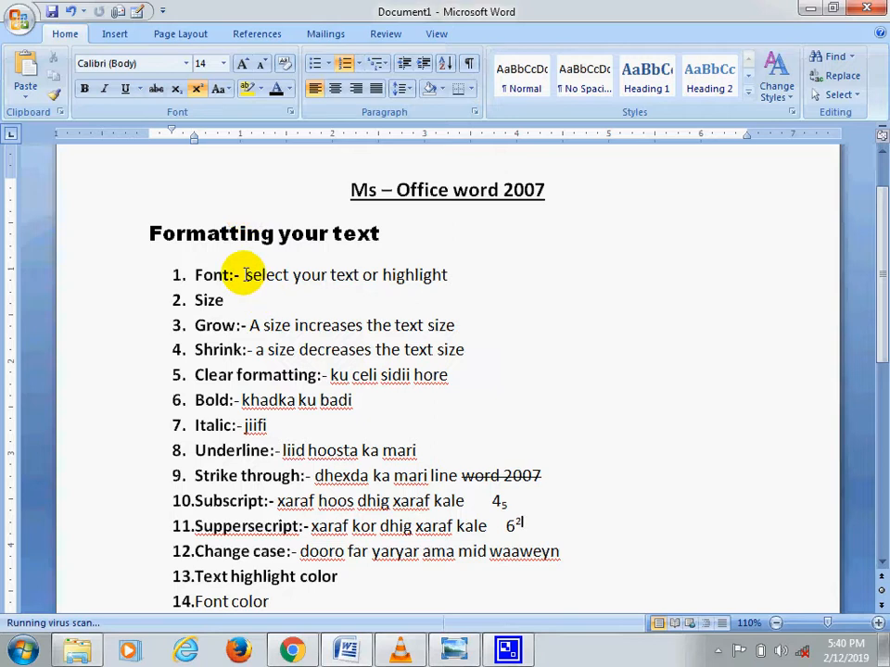
Set the font of "select your text or highlight" in the Font list item to Algerian
left_click_drag(247, 275, 443, 278)
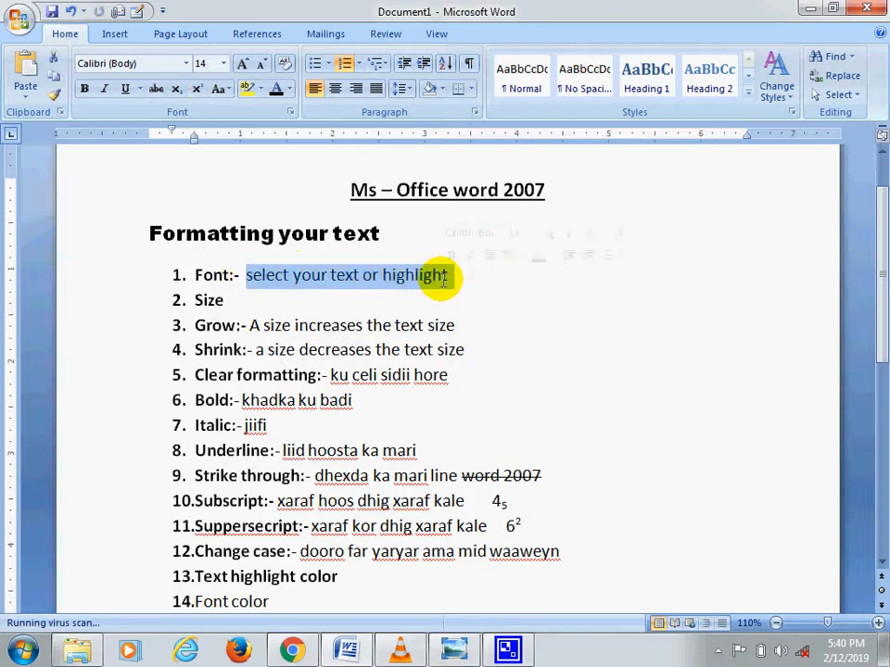
left_click(188, 63)
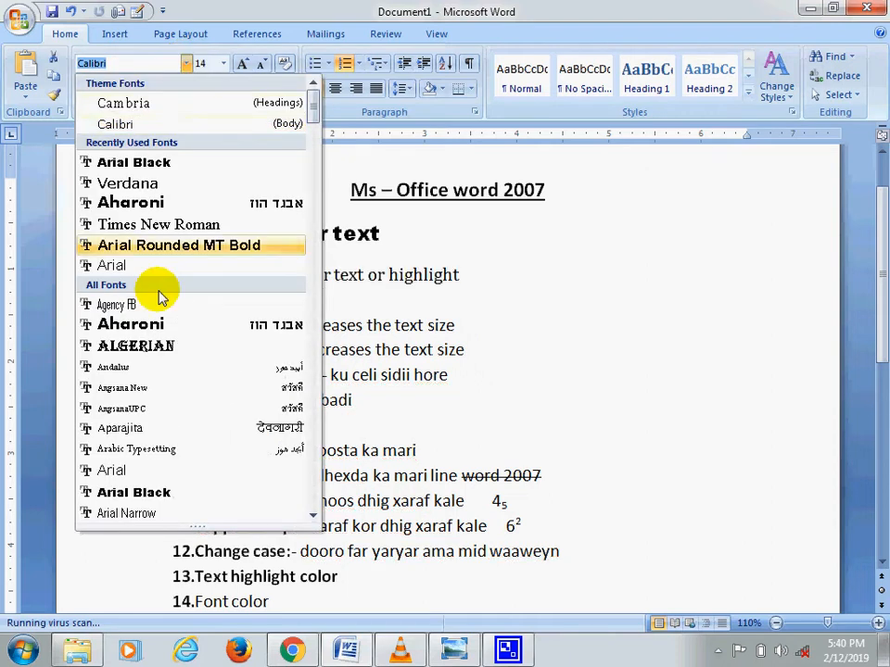
left_click(173, 354)
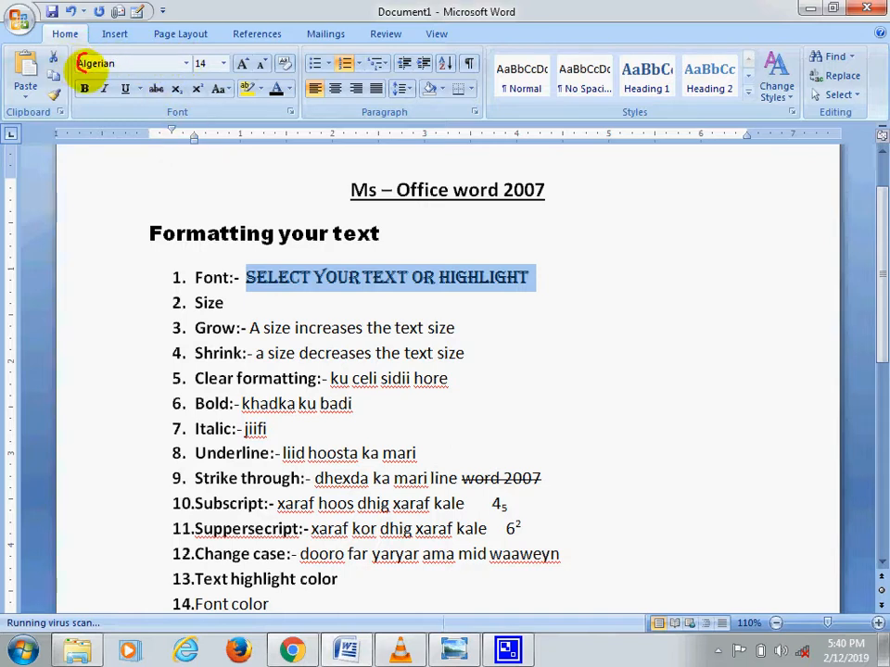
mouse_move(79, 62)
left_mouse_down()
mouse_move(109, 69)
mouse_move(72, 46)
left_mouse_up()
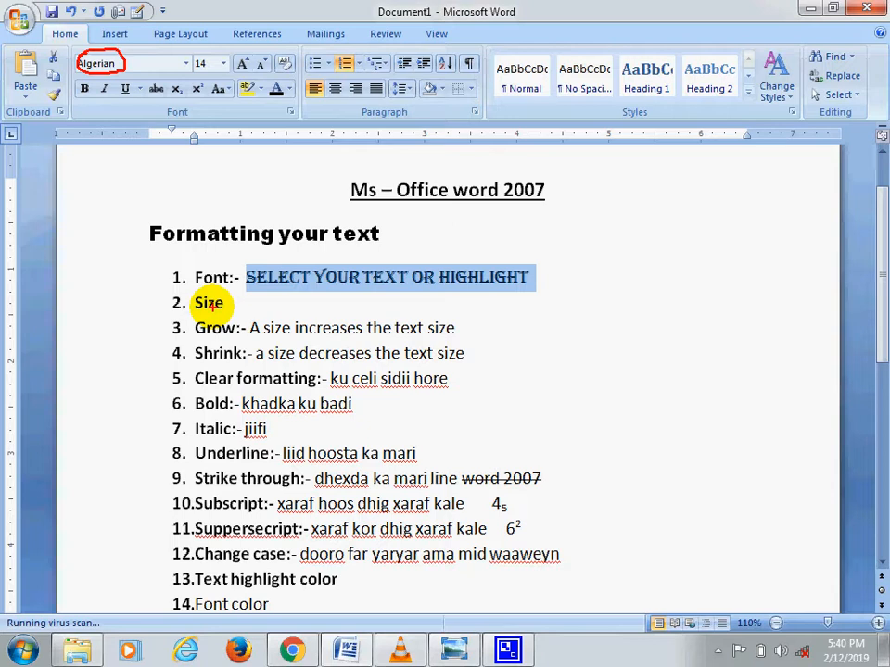
key("Escape")
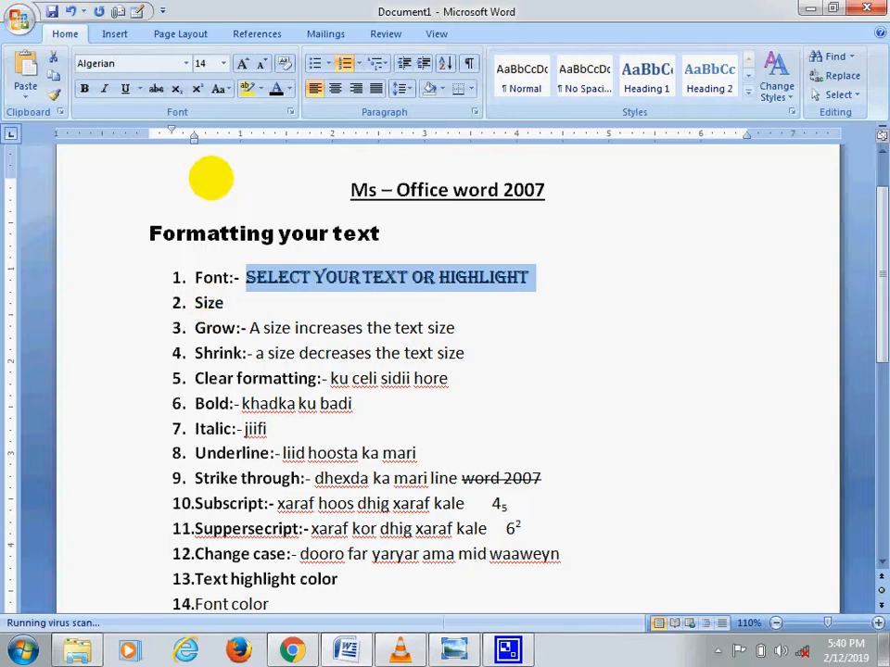
Try font size 24 on the Algerian text in the Font list item, and set it back to 14
left_click(223, 63)
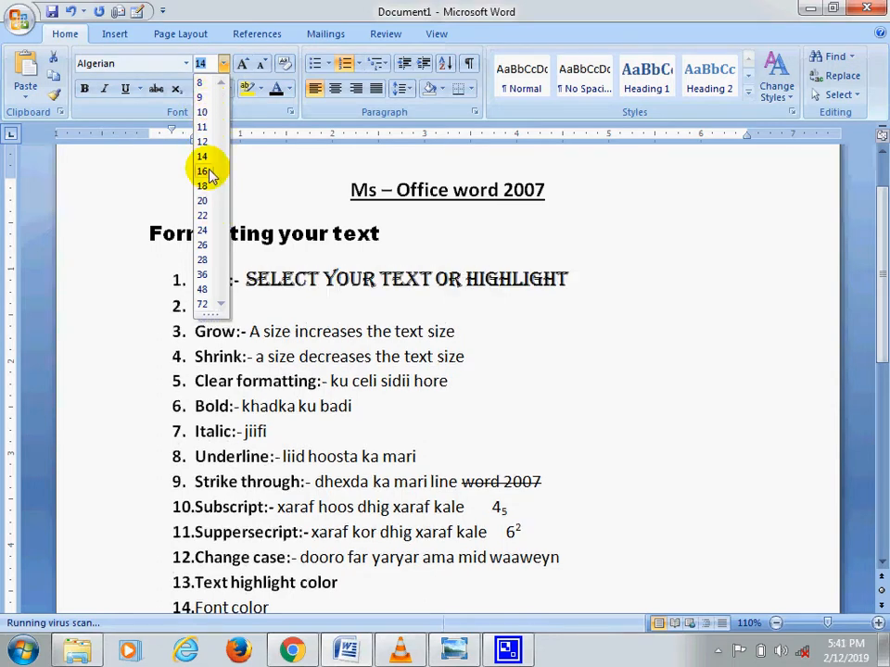
left_click(201, 230)
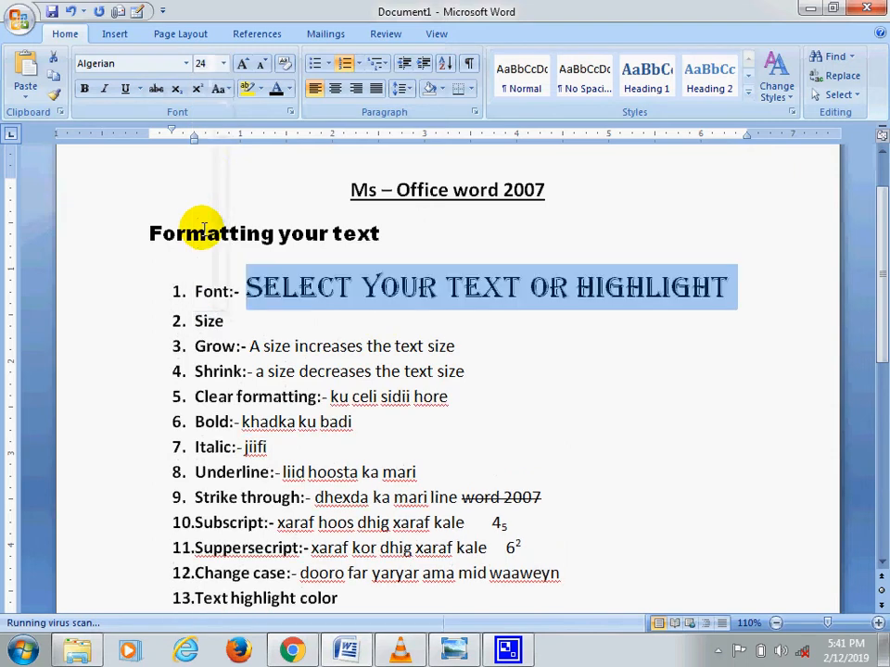
left_click(222, 64)
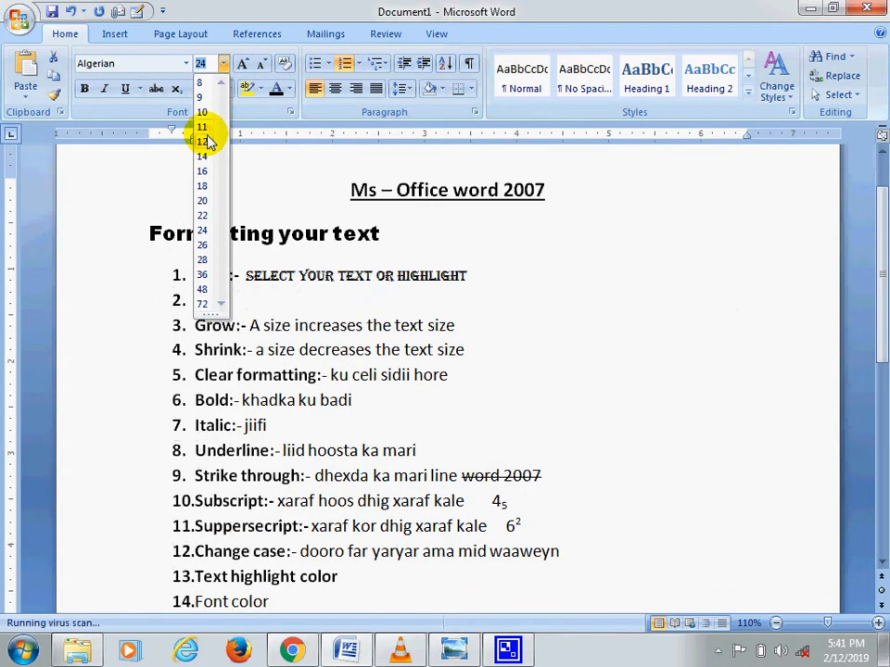
left_click(203, 157)
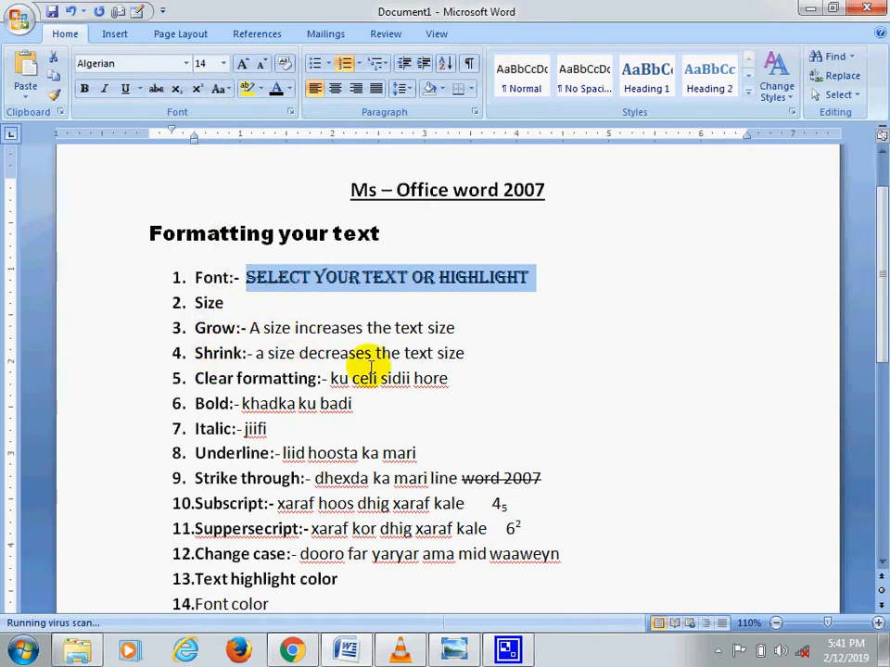
Grow the text "size increases the text size" in the Grow list item to 28 points with Grow Font
left_click_drag(249, 328, 463, 330)
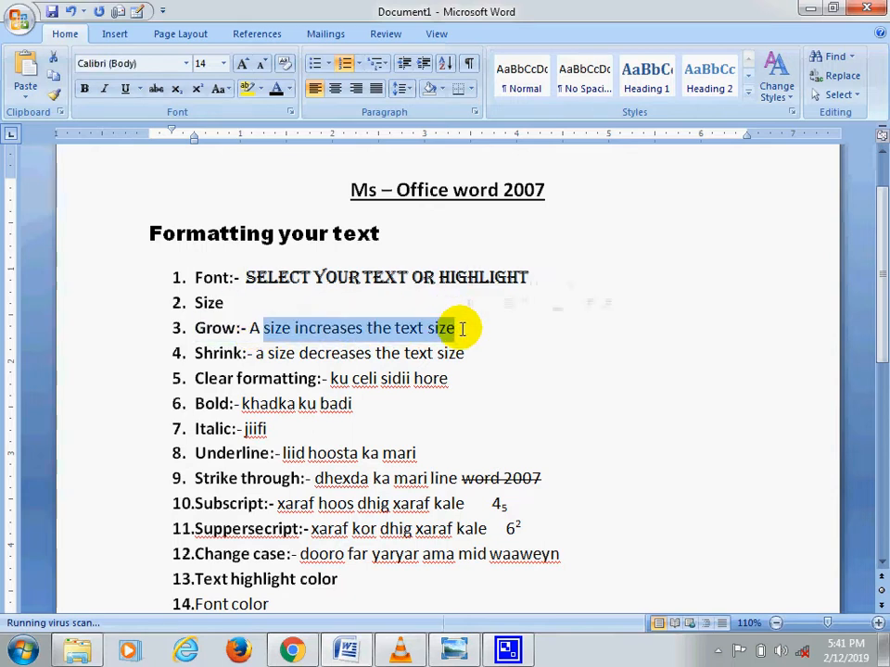
left_click(243, 64)
left_click(243, 65)
left_click(243, 65)
left_click(243, 65)
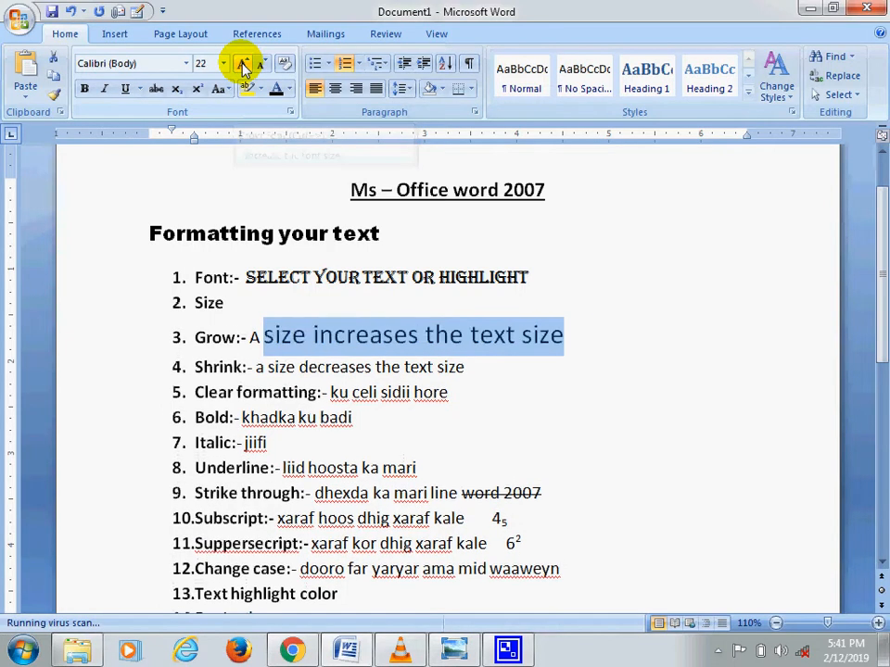
left_click(243, 65)
left_click(243, 65)
left_click(243, 65)
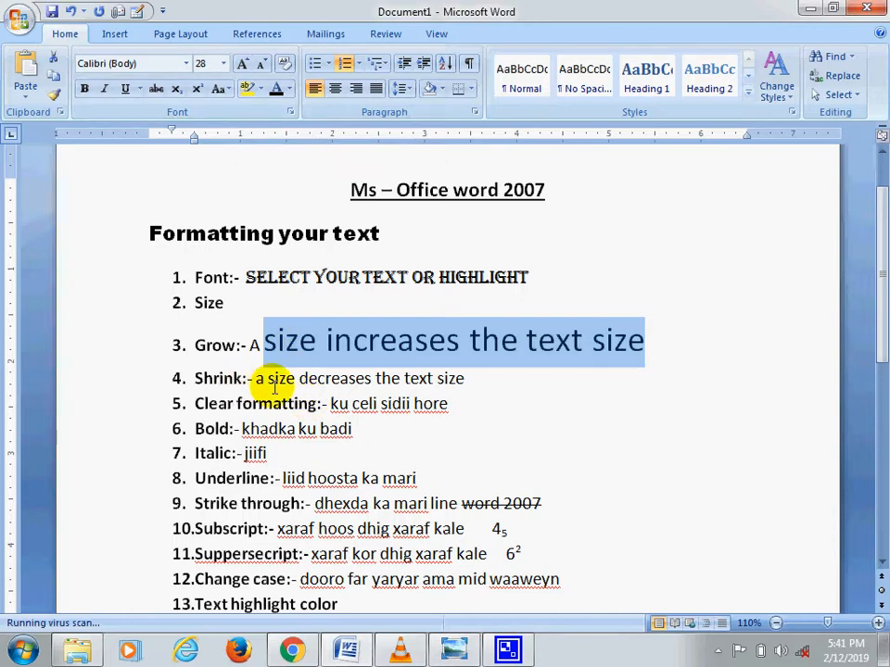
Reduce "size increases the text size" in the Grow list item to 12 points with Shrink Font
left_click(265, 67)
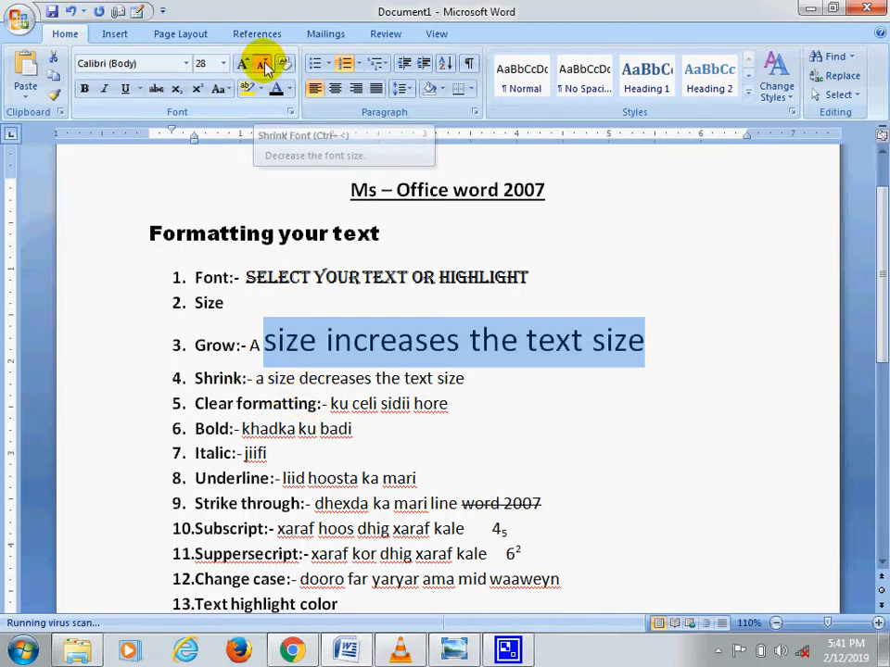
left_click(265, 67)
left_click(265, 68)
left_click(265, 68)
left_click(265, 68)
left_click(265, 67)
left_click(265, 67)
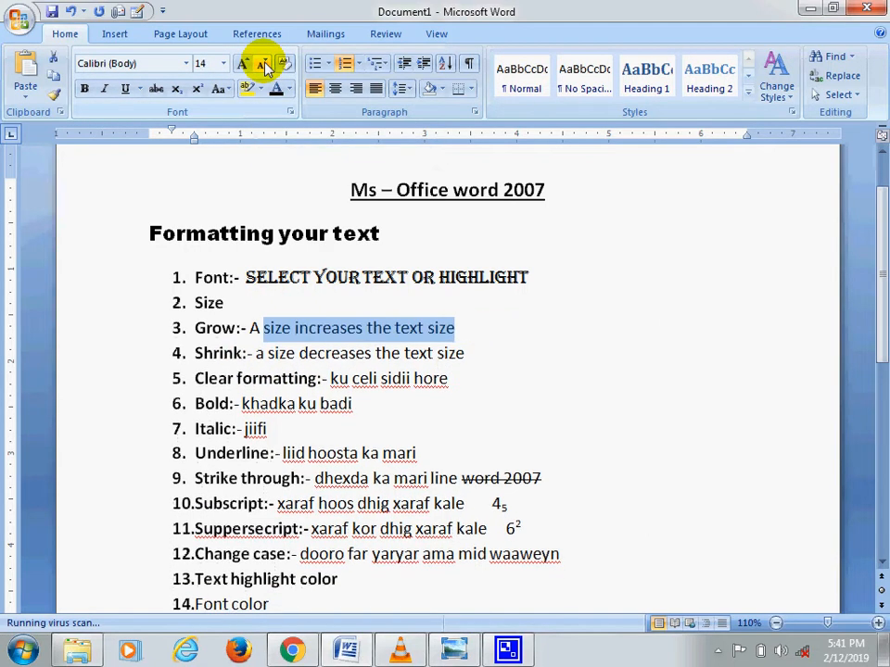
left_click(265, 68)
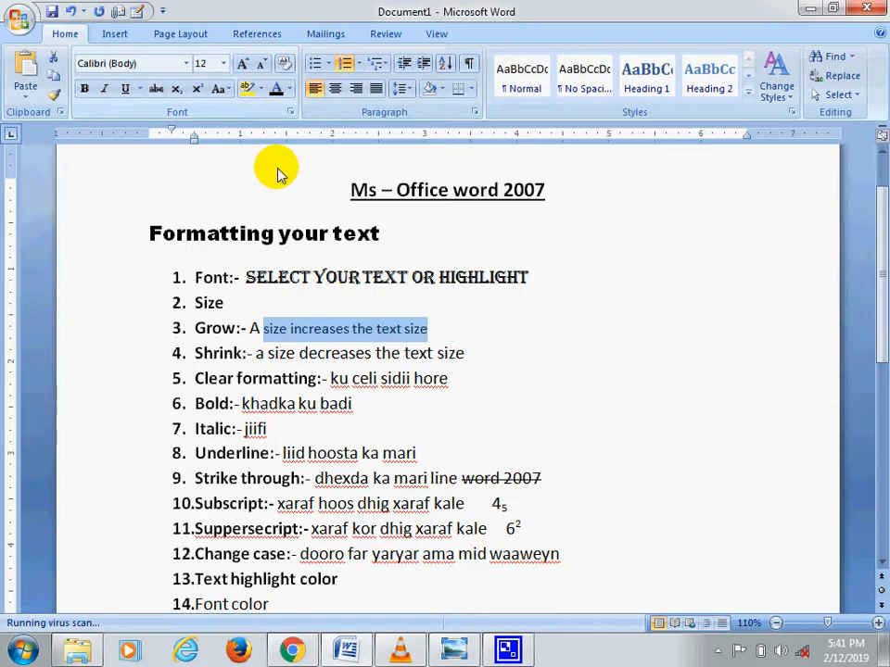
Enlarge "size increases the text size" in the Grow list item to 22 points with Grow Font
left_click(243, 63)
left_click(243, 63)
left_click(243, 63)
left_click(243, 63)
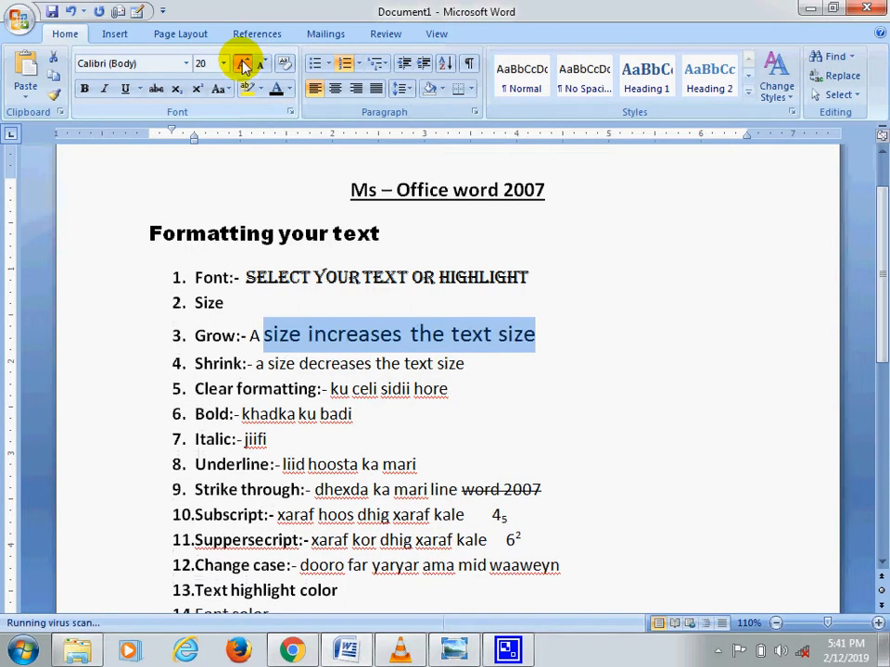
left_click(242, 63)
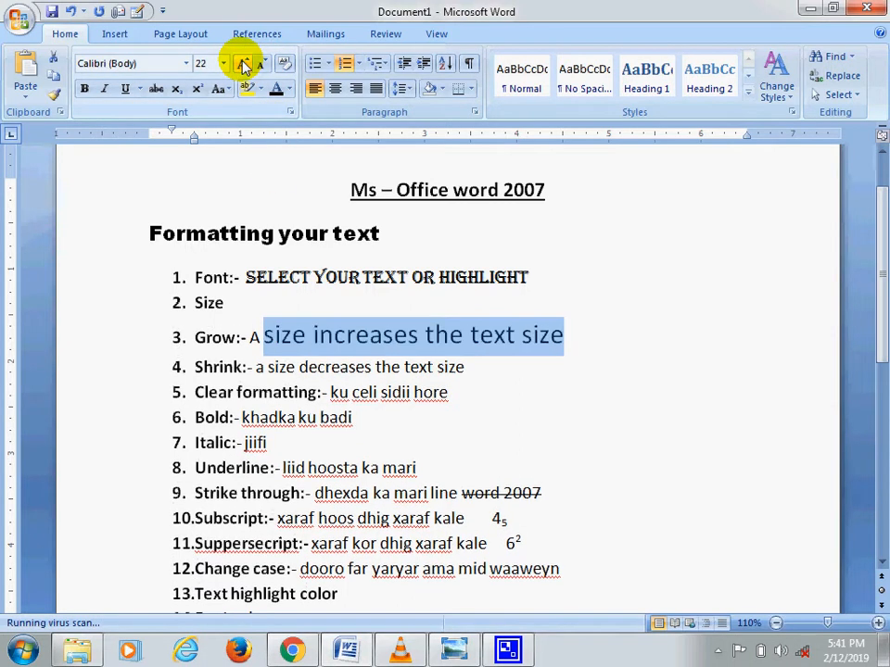
left_click(473, 366)
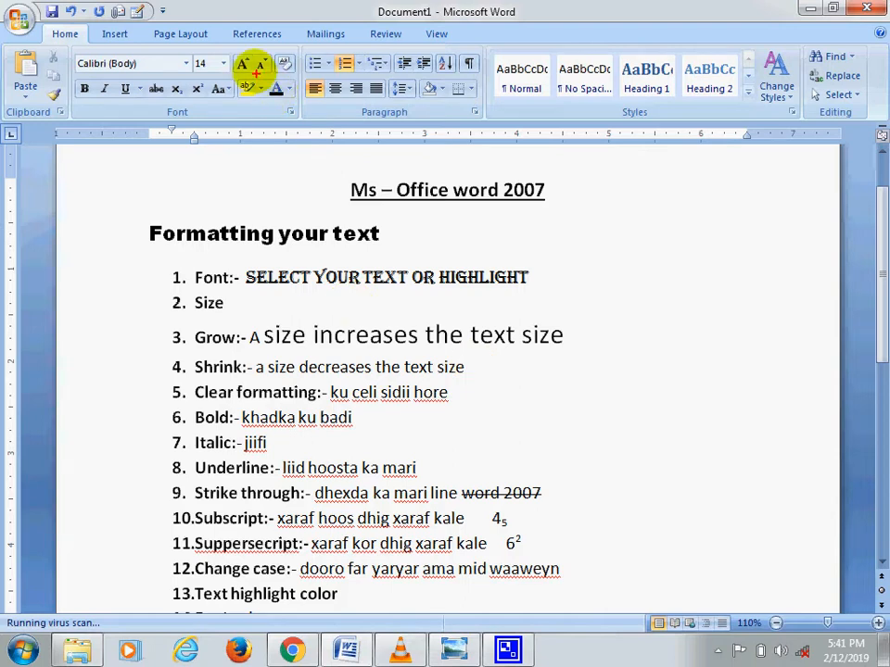
mouse_move(240, 58)
left_mouse_down()
mouse_move(263, 51)
mouse_move(274, 88)
mouse_move(248, 86)
mouse_move(238, 56)
left_mouse_up()
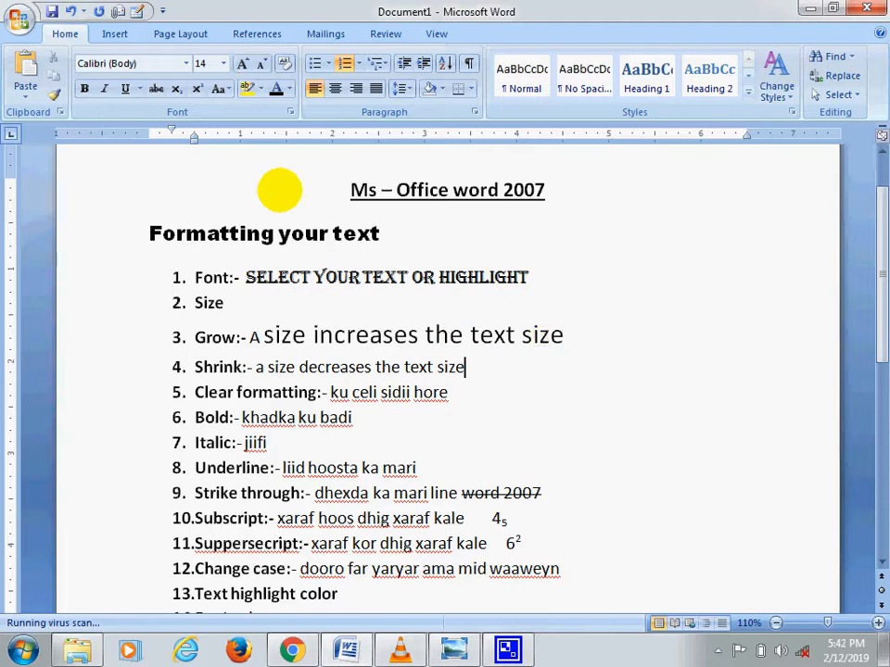
Try Clear Formatting twice on the Algerian text in the Font list item, undoing it each time
left_click_drag(528, 278, 223, 278)
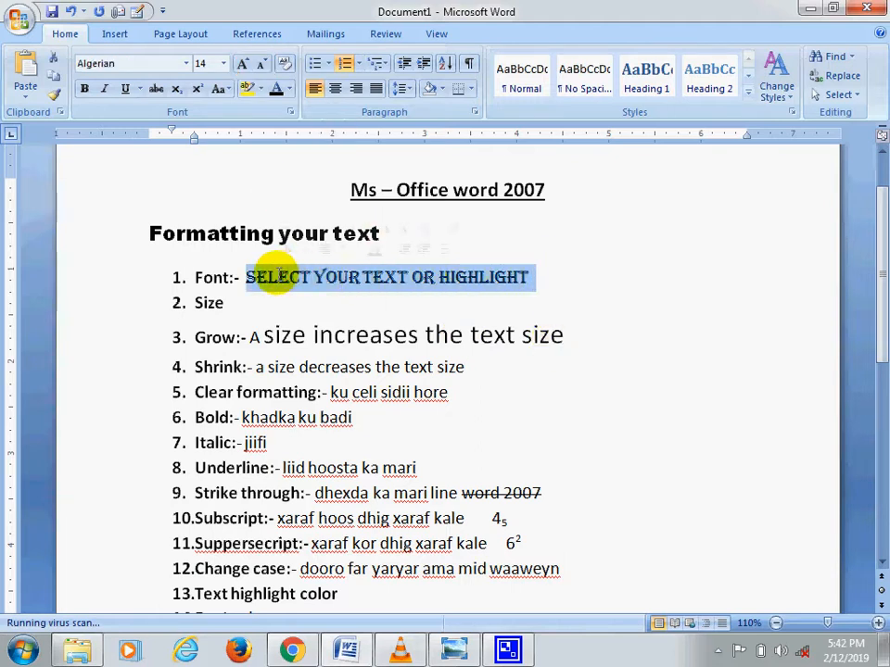
left_click(288, 65)
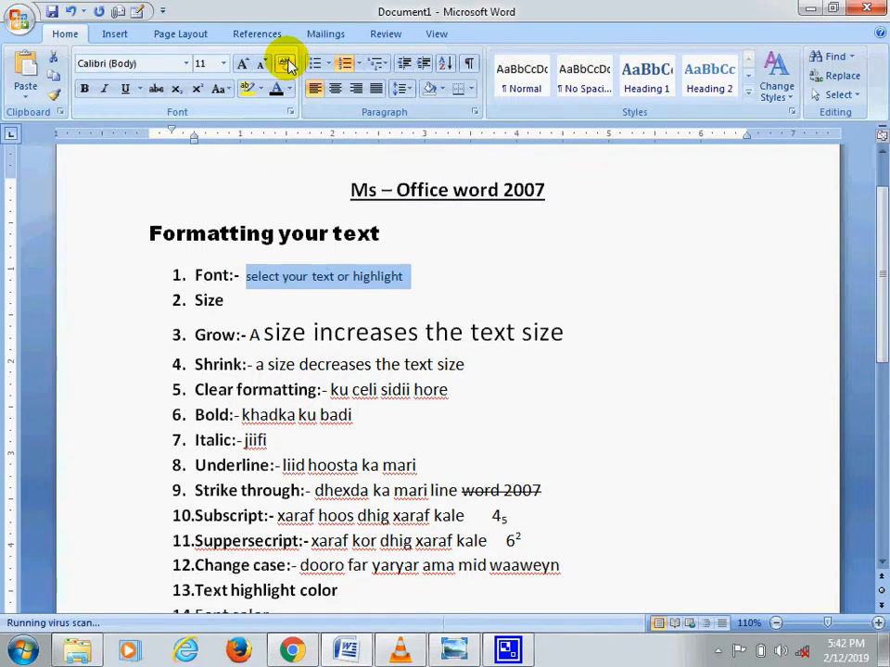
left_click(72, 12)
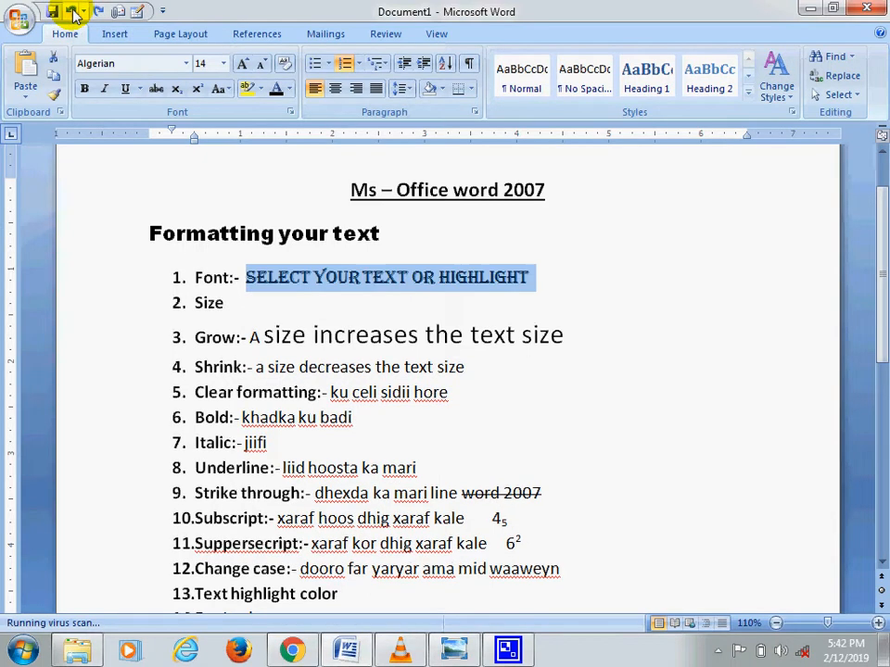
left_click(288, 65)
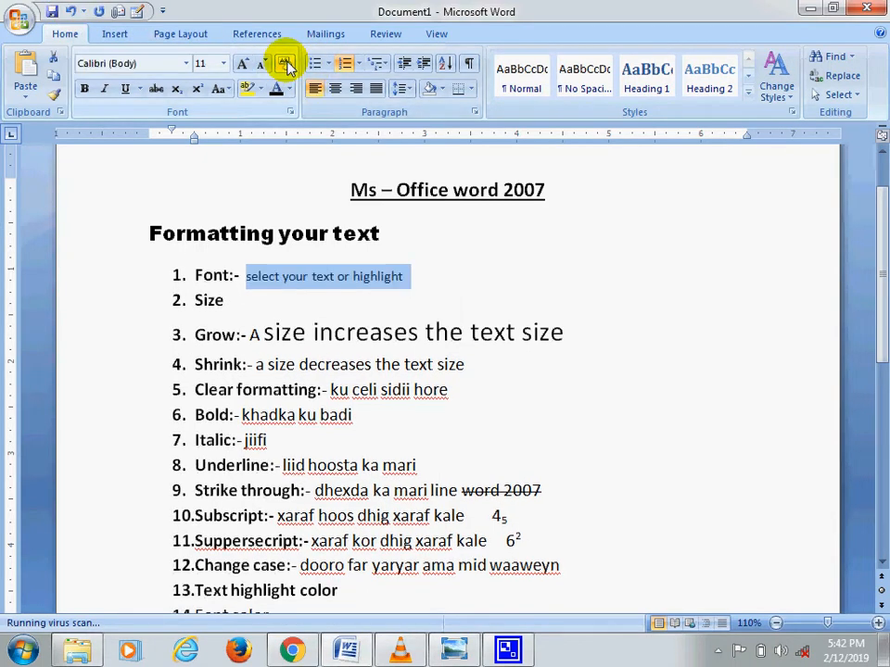
left_click(71, 11)
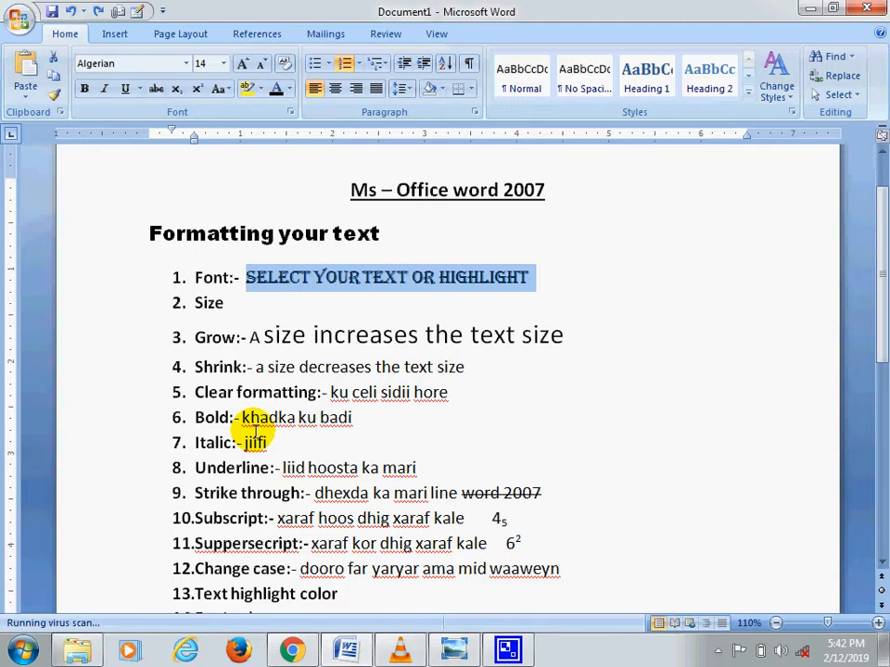
Try bold on "khadka ku badi" in the Bold list item, and remove the bold again
left_click_drag(240, 417, 326, 421)
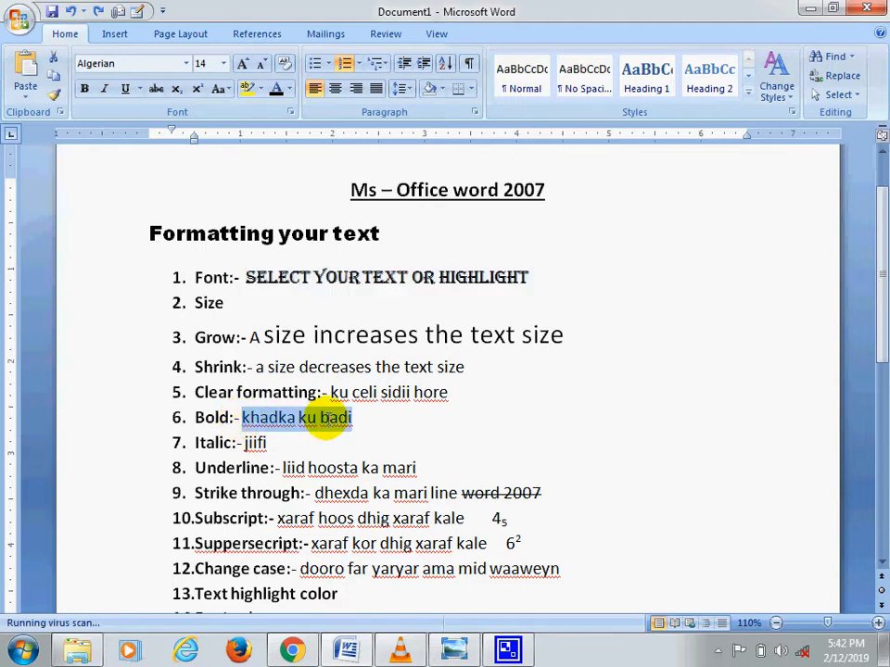
left_click(85, 89)
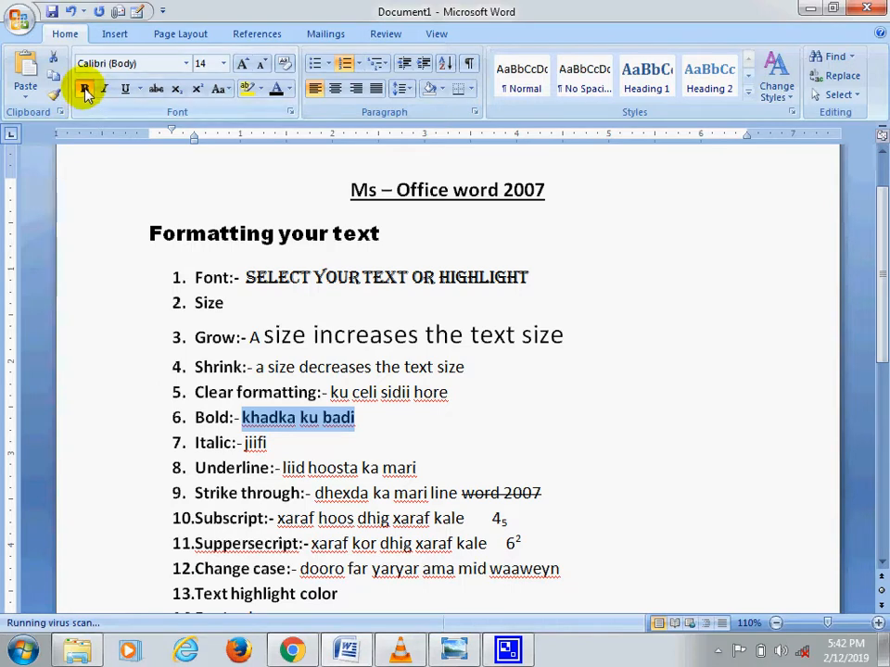
left_click(158, 339)
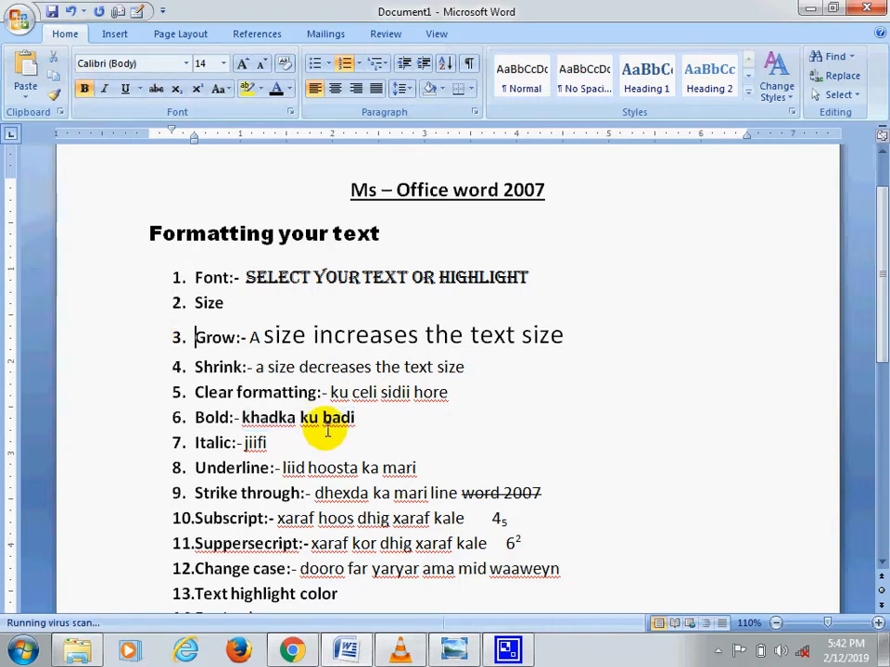
left_click_drag(242, 417, 362, 417)
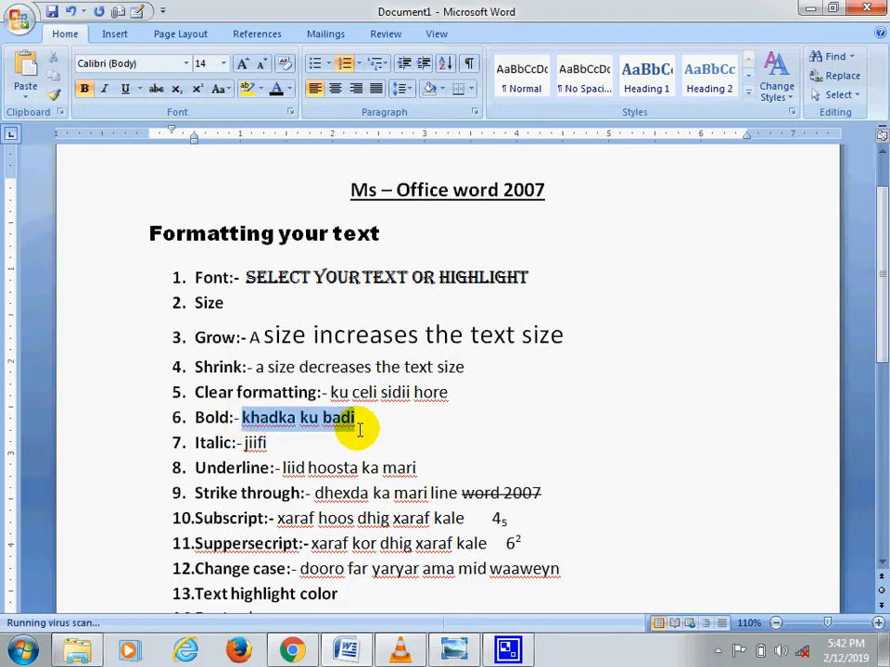
left_click(83, 92)
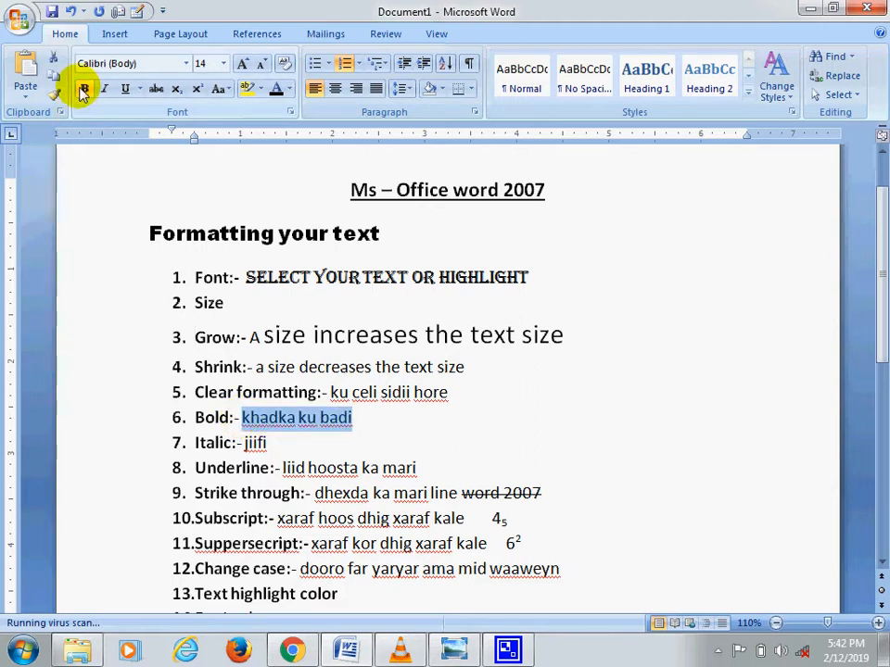
Italicize the text "khadka ku badi" in the Bold list item
left_click(383, 423)
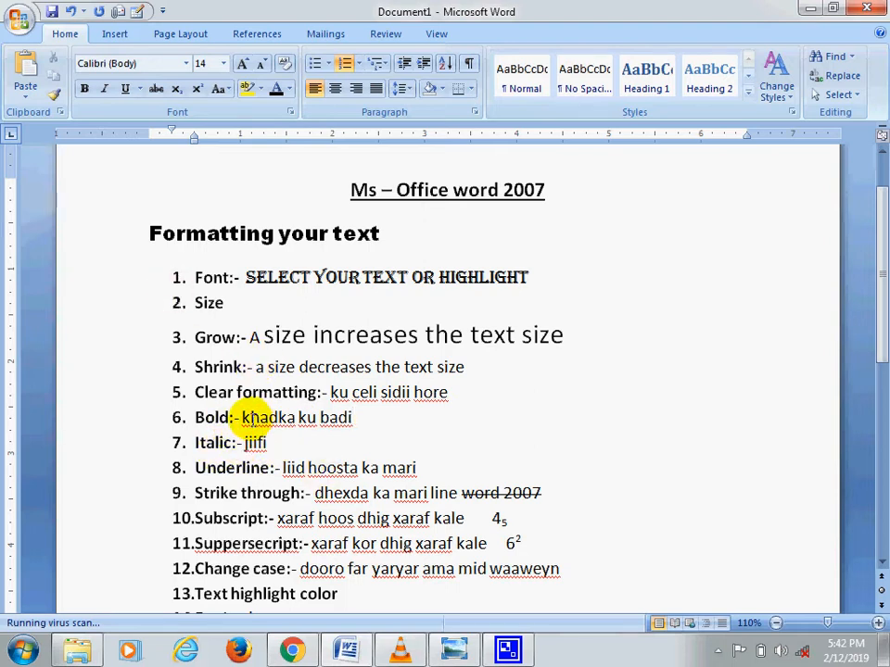
left_click_drag(243, 417, 353, 418)
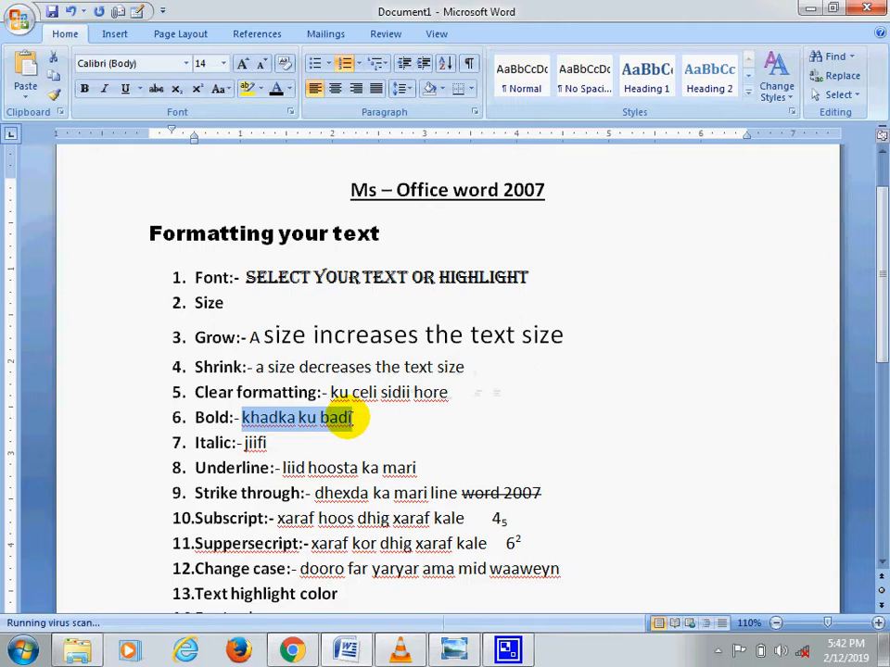
left_click(106, 89)
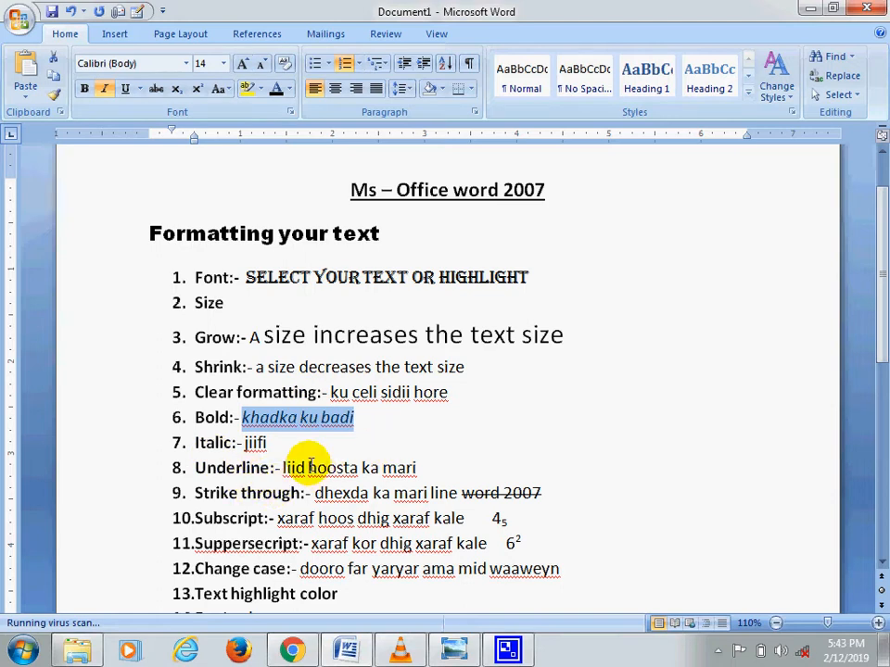
Underline the text "liid hoosta ka mari" in the Underline list item
left_click_drag(282, 468, 410, 462)
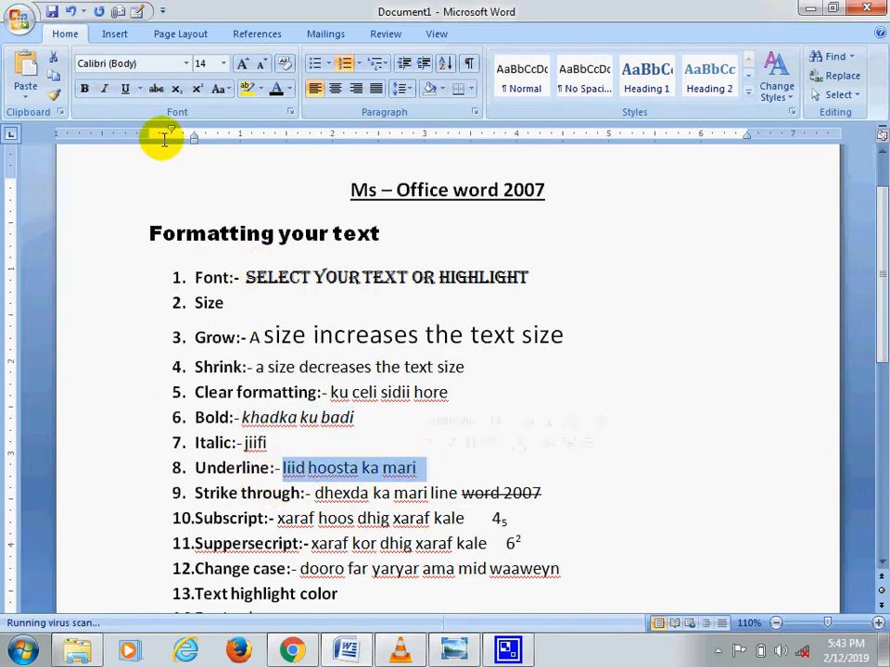
left_click(128, 91)
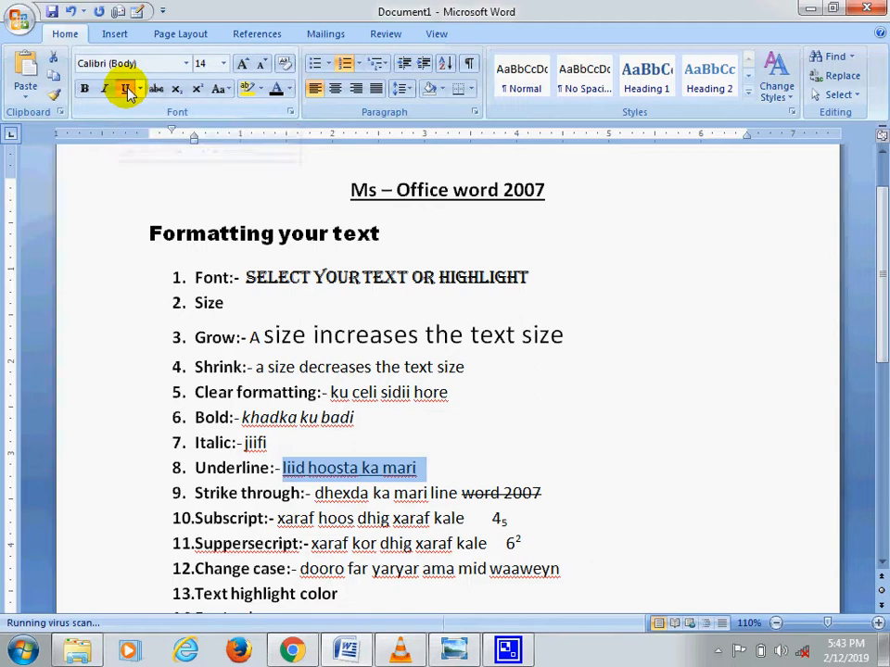
left_click(446, 472)
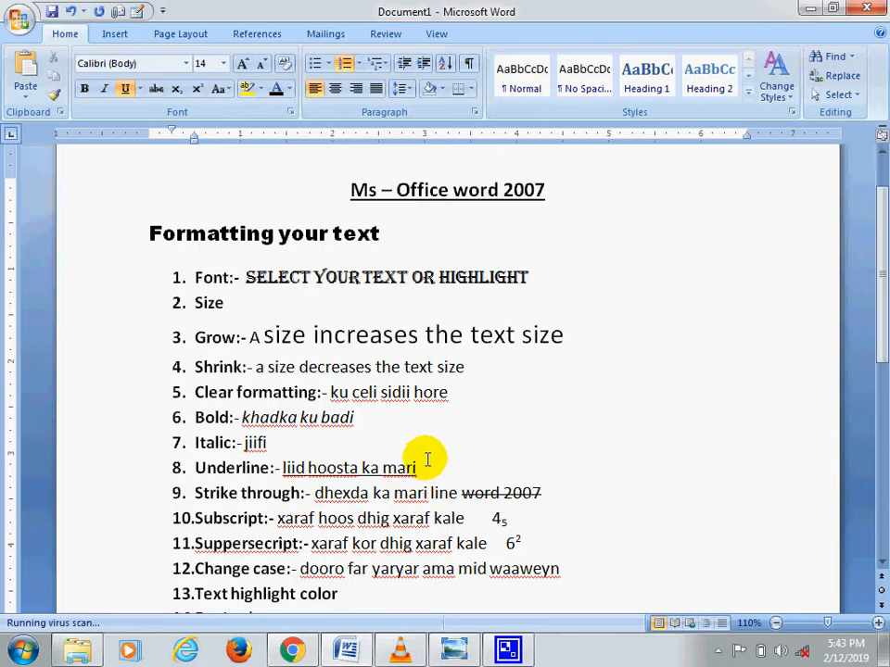
Open the underline style choices for "liid hoosta ka mari" in the Underline list item, and remove its underline
left_click_drag(412, 468, 282, 468)
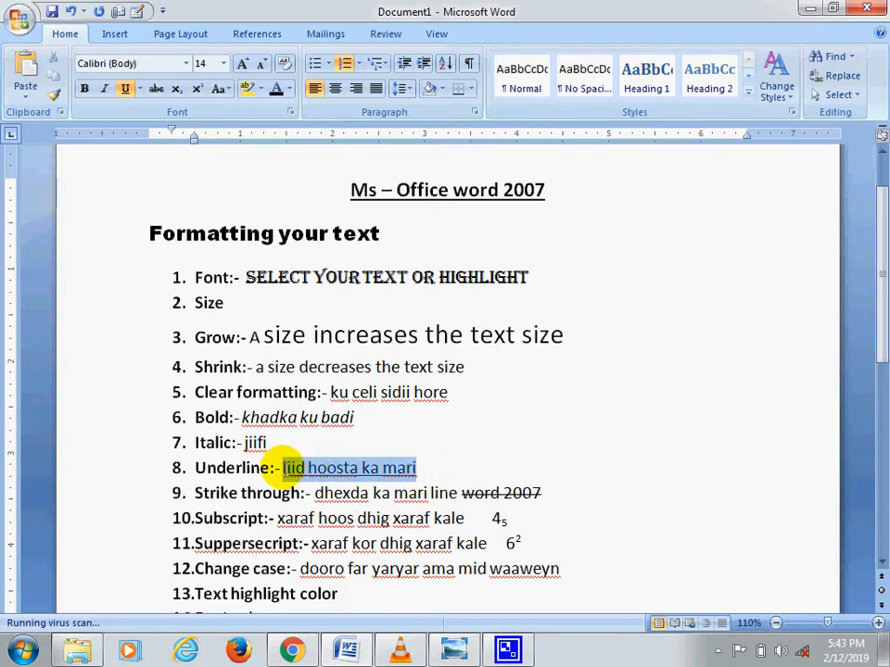
left_click(141, 93)
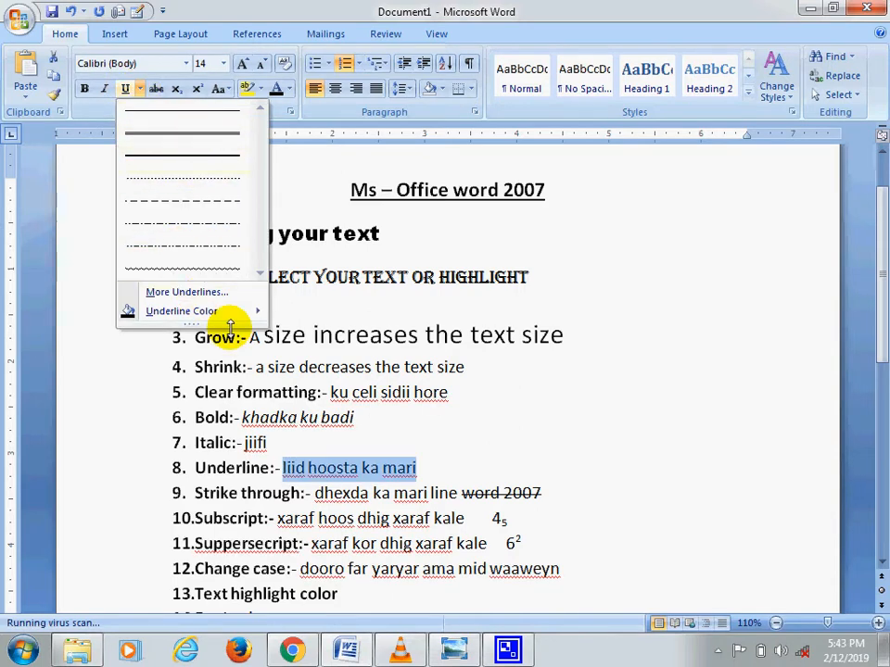
left_click(670, 424)
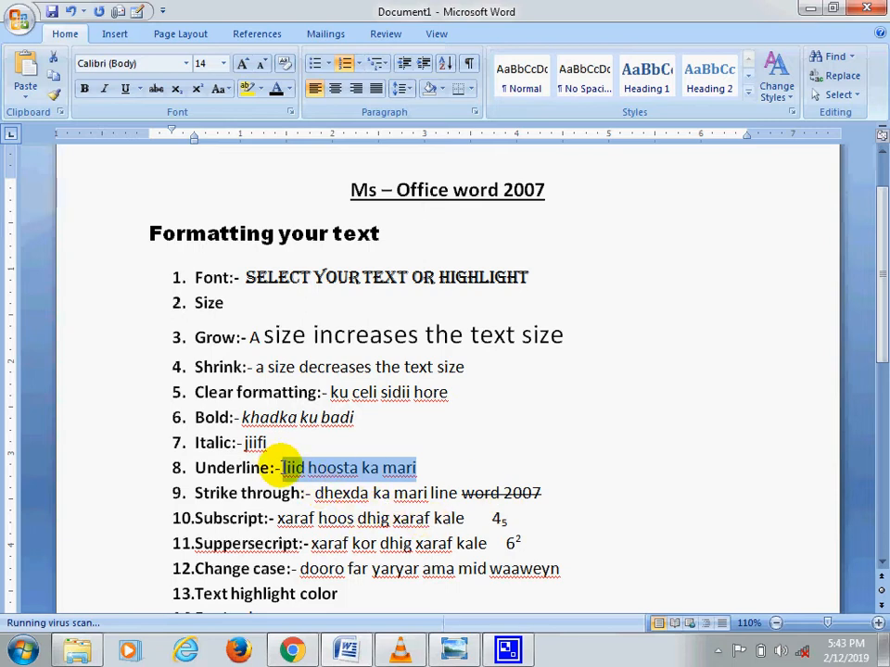
Try strikethrough on "liid hoosta ka mari" in the Underline list item, and remove the strikethrough again
left_click_drag(281, 468, 423, 469)
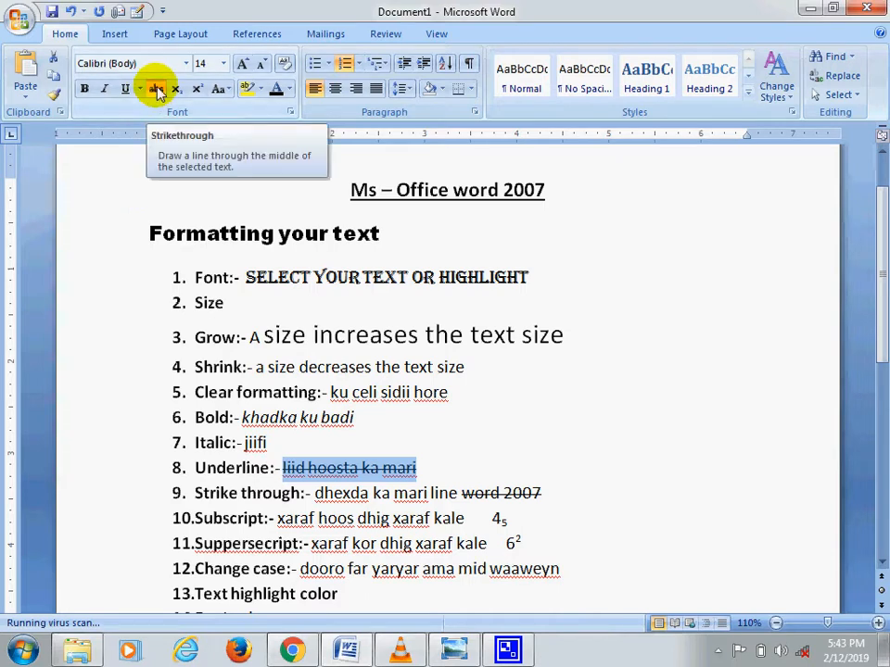
left_click(156, 89)
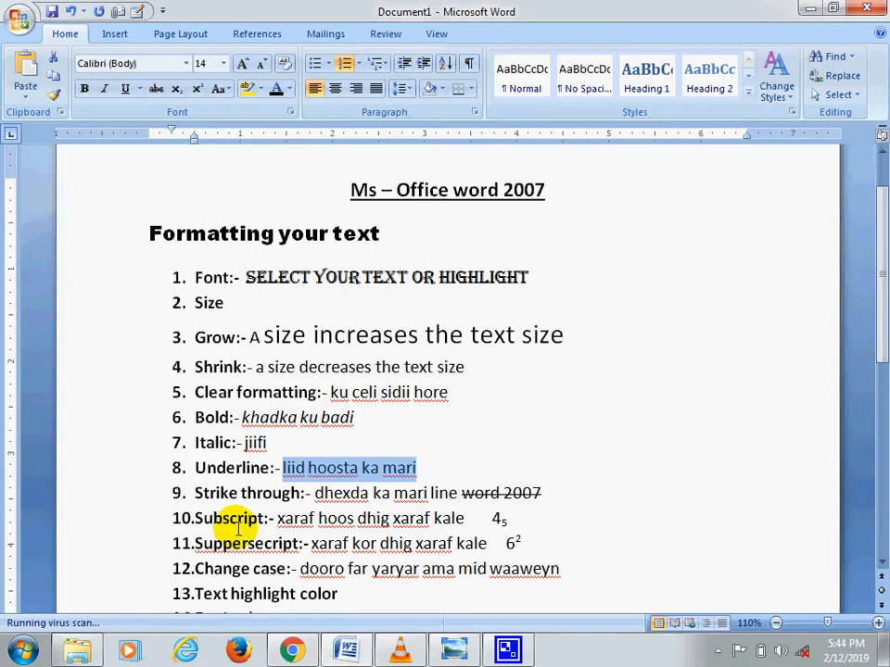
Replace the number sample in the Subscript list item with "x", a subscript 2 and a separate subscript 8
left_click(609, 518)
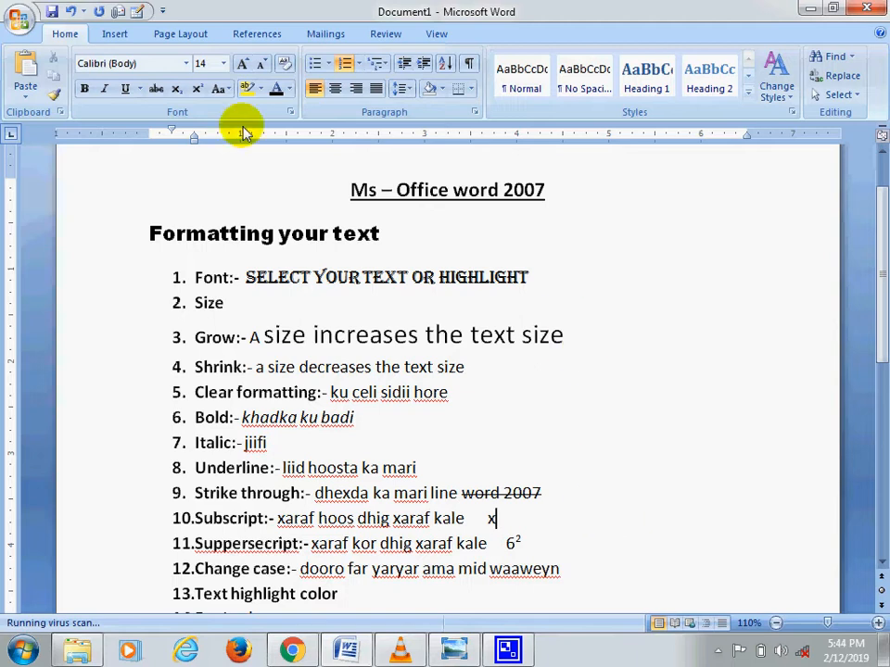
left_click(176, 91)
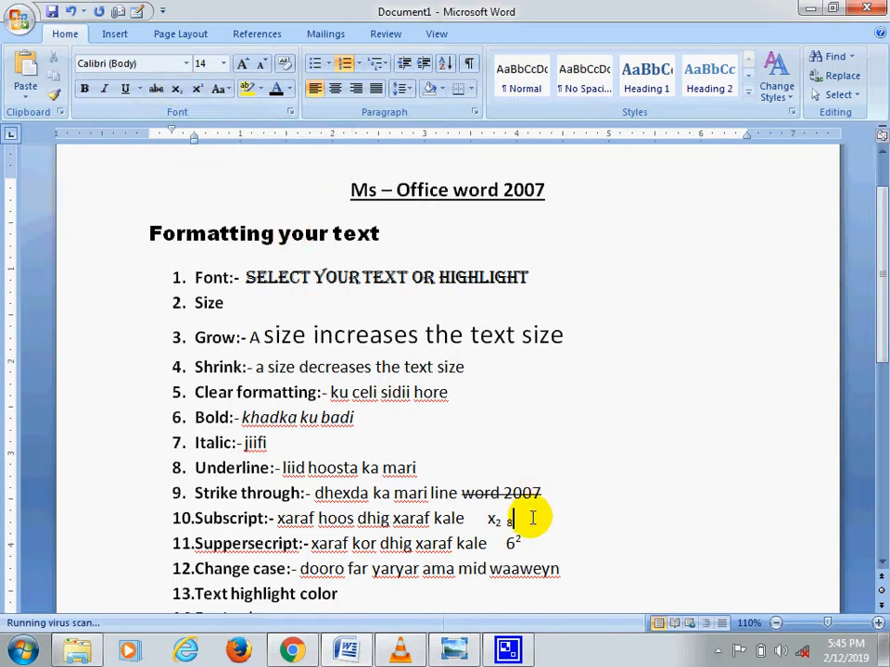
Enlarge the subscript 8 in the Subscript list item to size 80 with Grow Font
left_click_drag(513, 519, 500, 521)
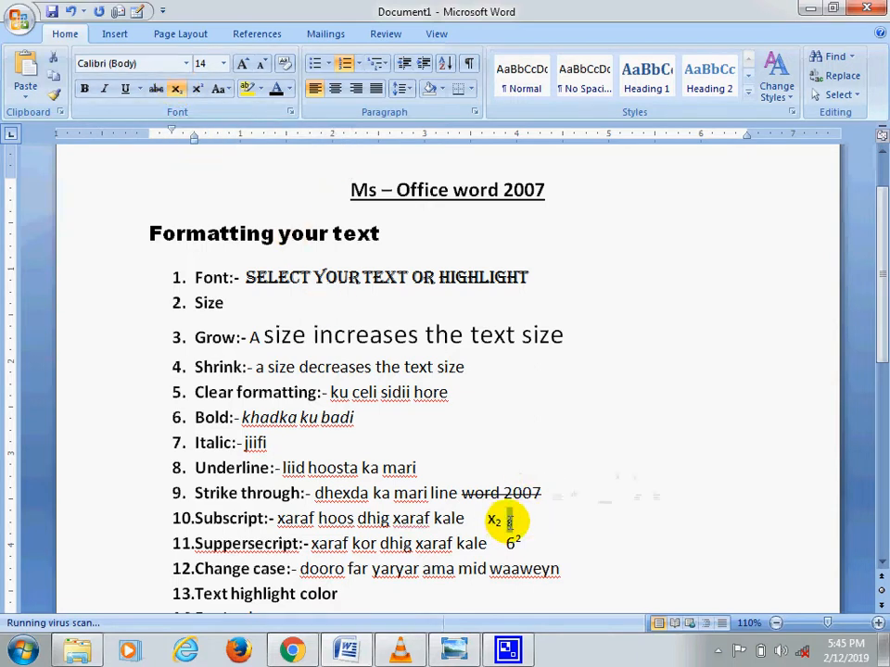
left_click(242, 63)
left_click(242, 63)
left_click(242, 63)
left_click(242, 63)
left_click(242, 63)
left_click(242, 63)
left_click(242, 63)
left_click(242, 63)
left_click(242, 63)
left_click(242, 63)
left_click(241, 63)
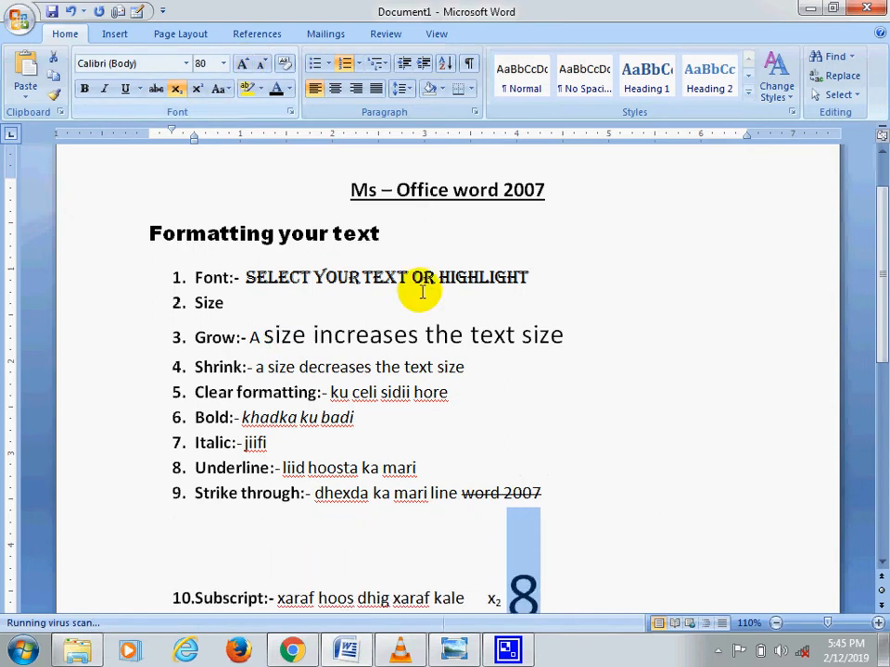
Try a subscript 2 and a superscript 4 after the enlarged 8 in the Subscript list item, deleting each one
left_click(882, 562)
left_click(881, 562)
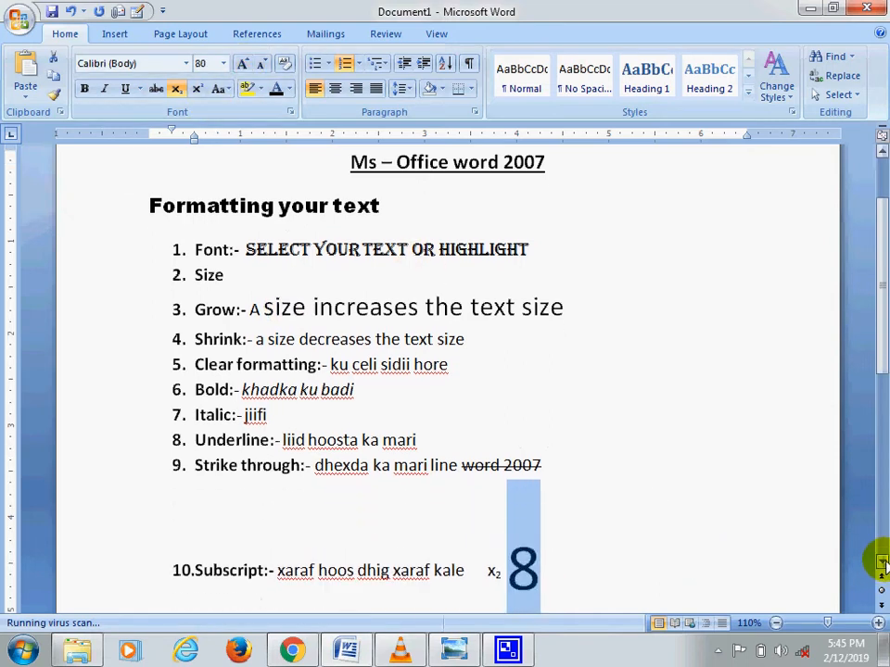
left_click(881, 563)
left_click(578, 566)
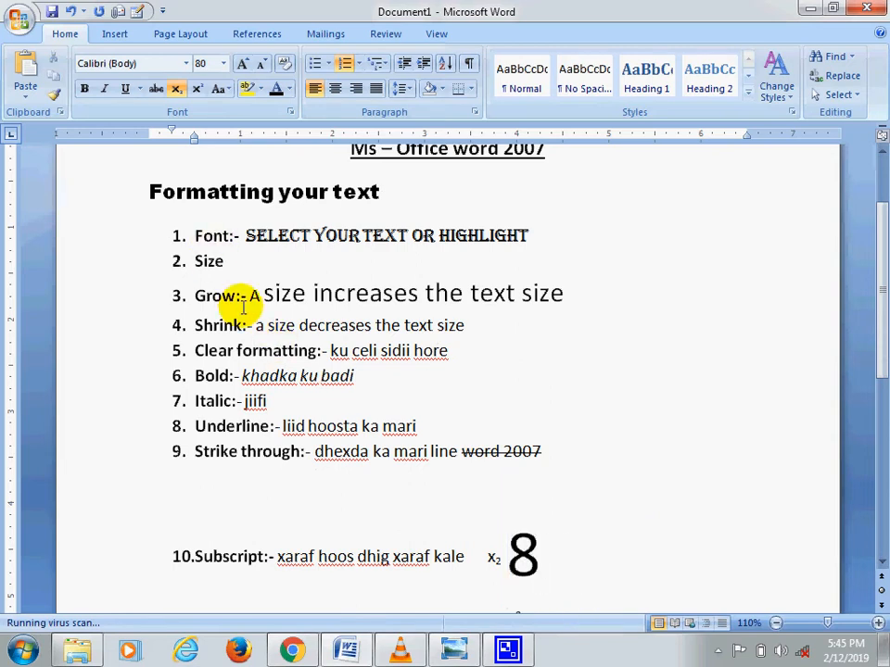
type("2")
key("BackSpace")
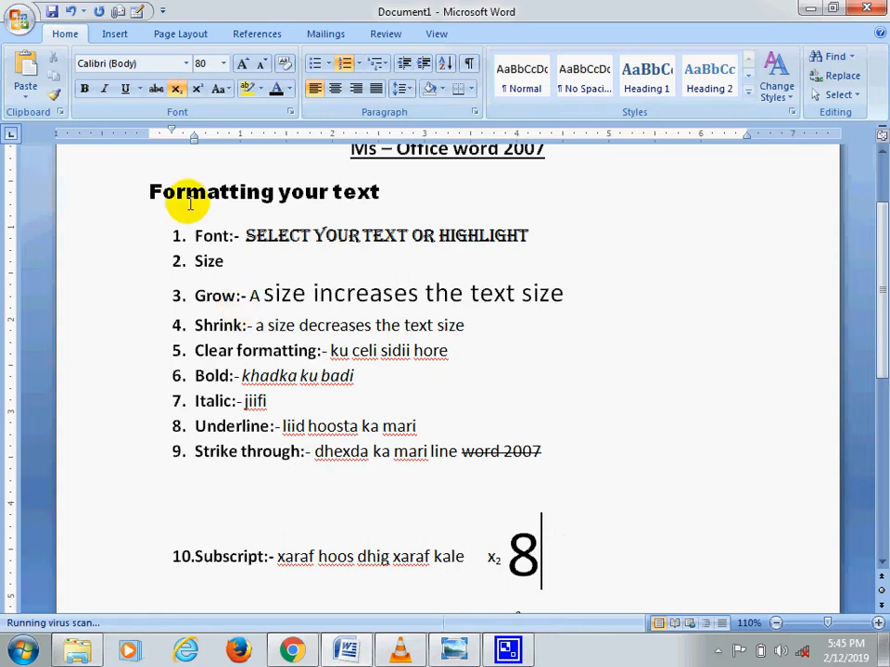
left_click(176, 89)
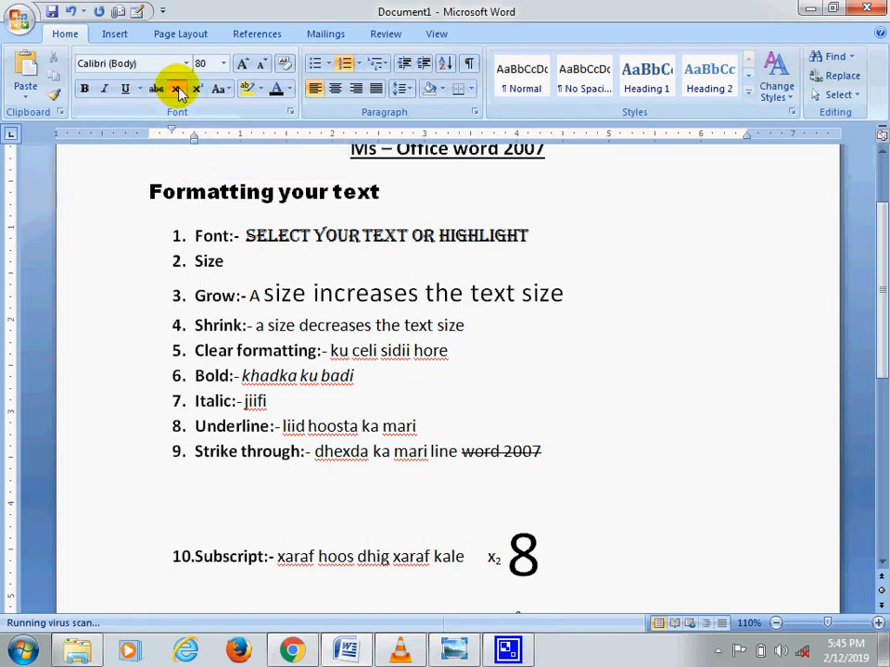
type("2")
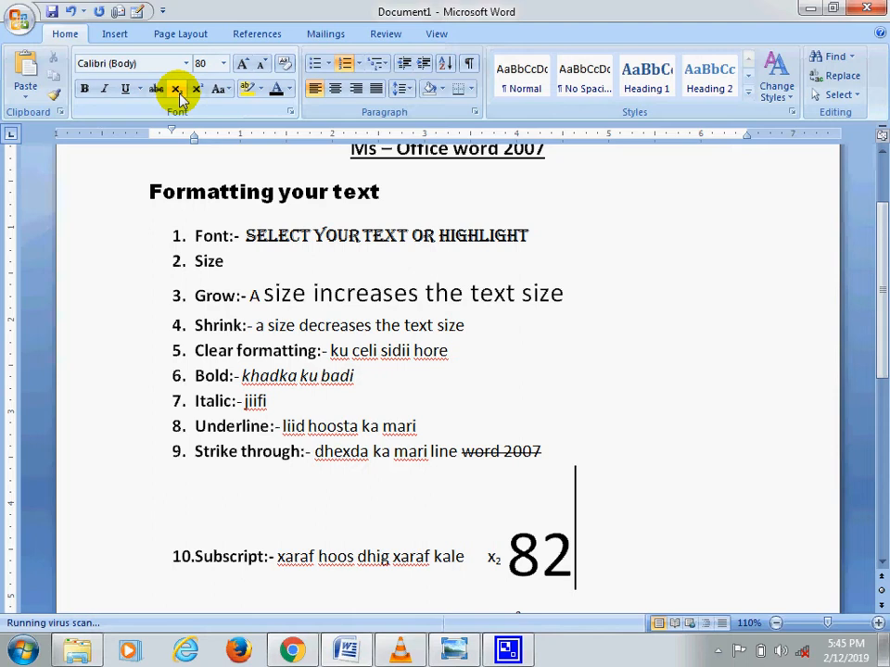
key("BackSpace")
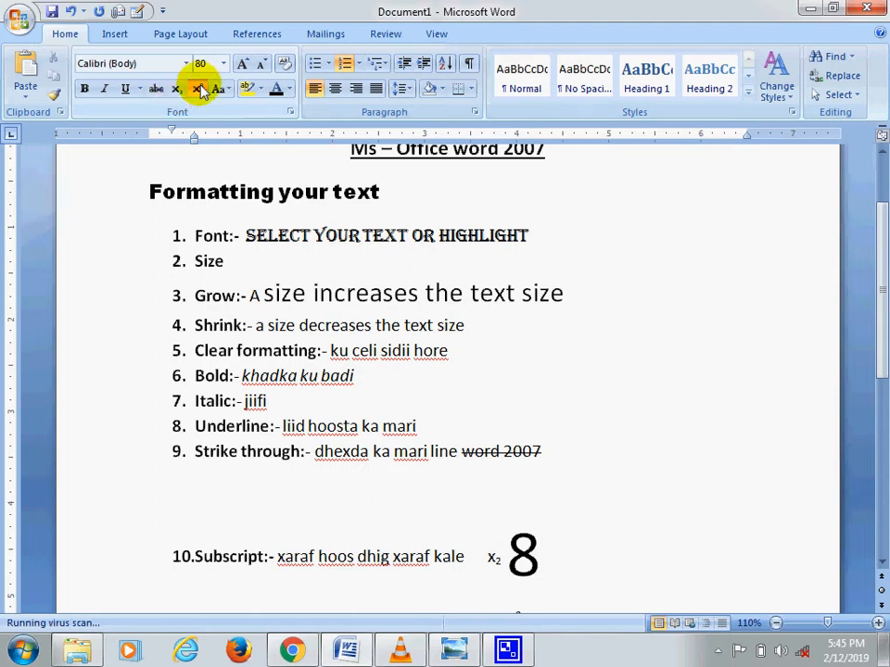
type("4")
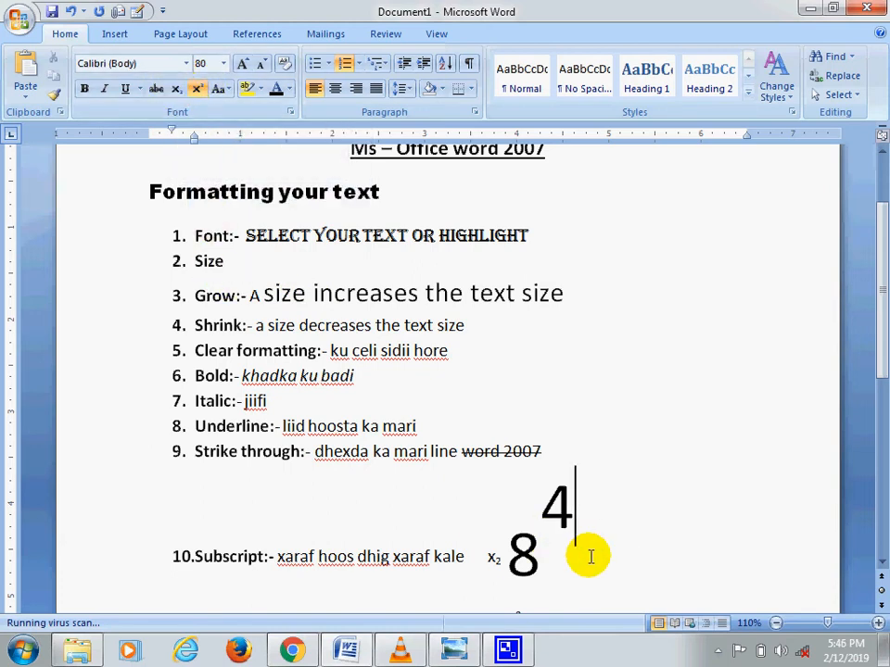
key("BackSpace")
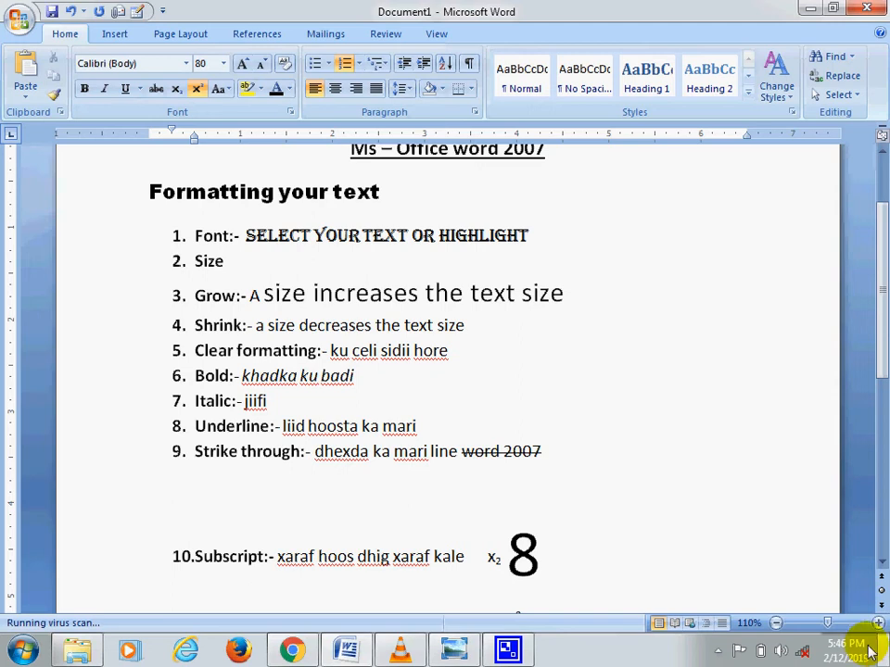
Try lowercase on "dooro far yaryar ama mid waaweyn" in the Change case list item, and convert the text to UPPERCASE
scroll(879, 561, "down", 2)
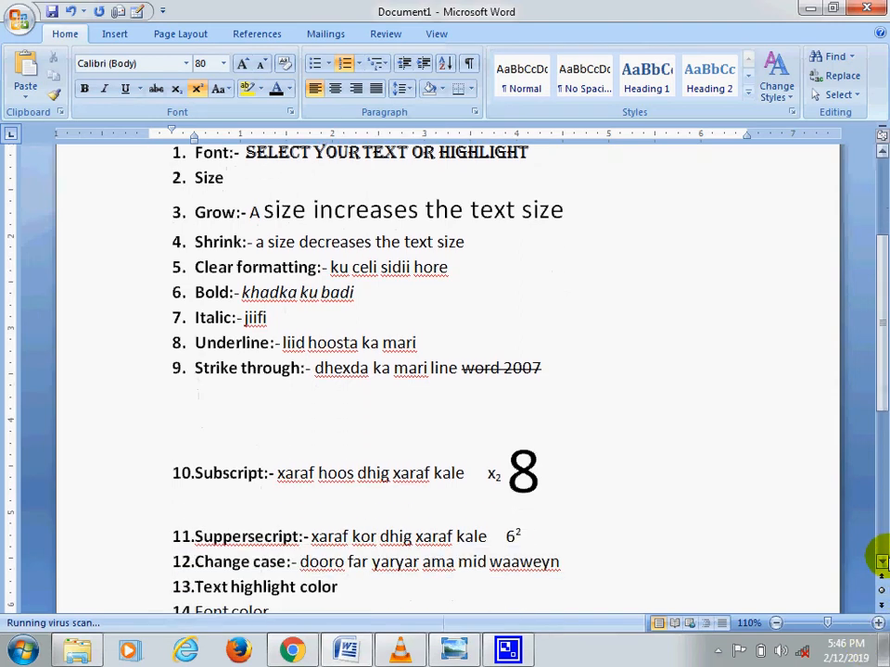
scroll(879, 561, "down", 2)
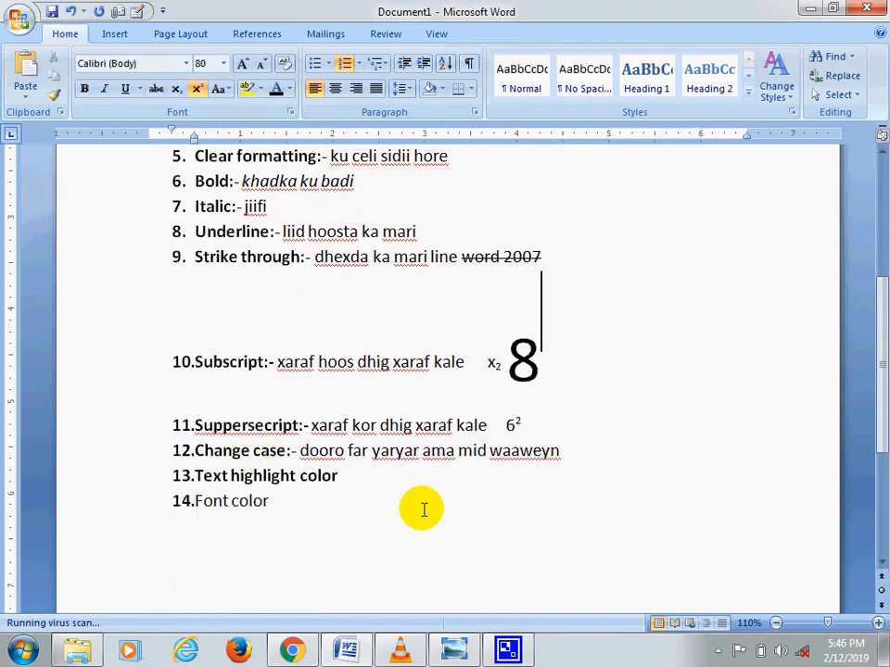
double_click(303, 450)
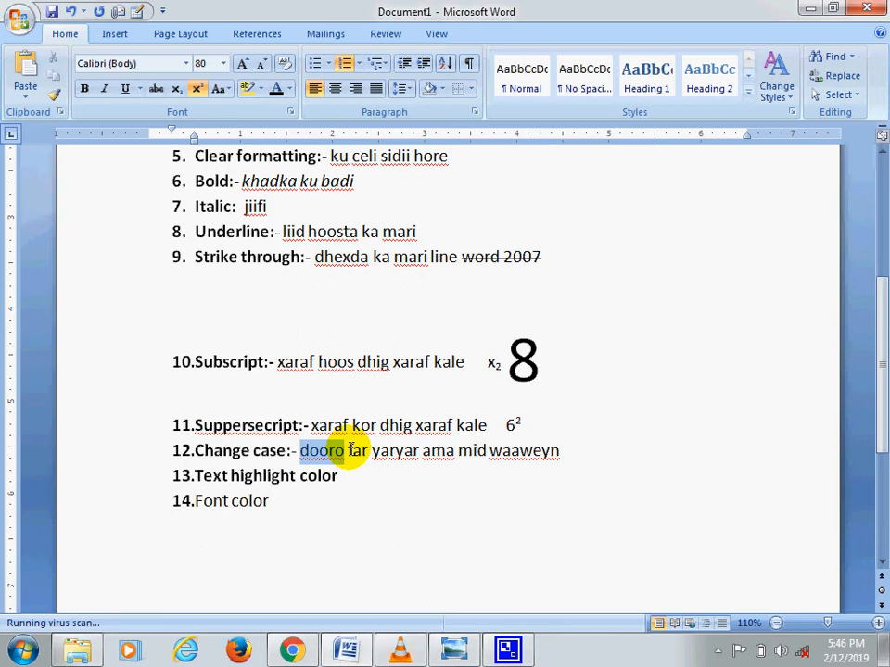
left_click_drag(355, 450, 569, 450)
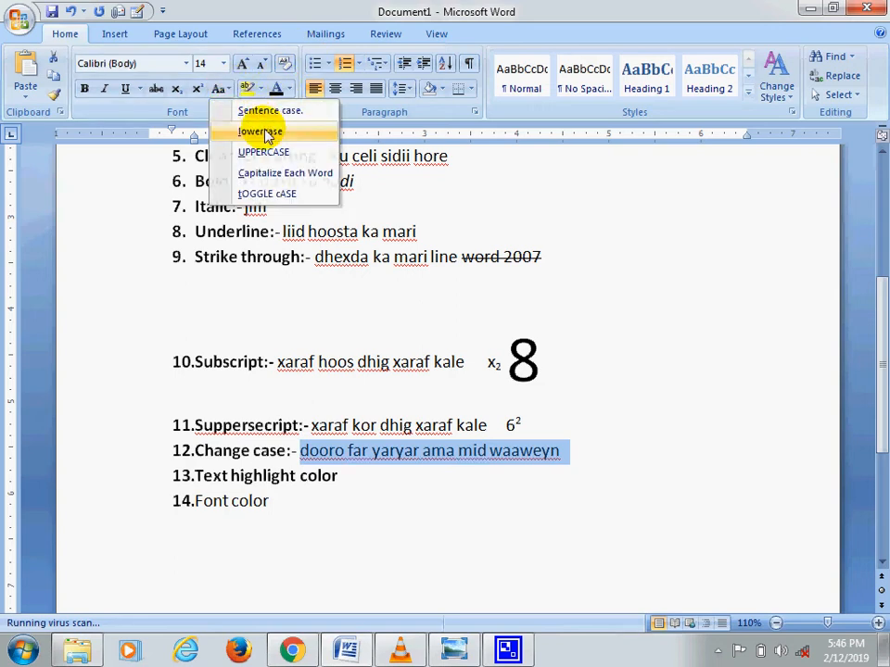
left_click(262, 133)
left_click(229, 94)
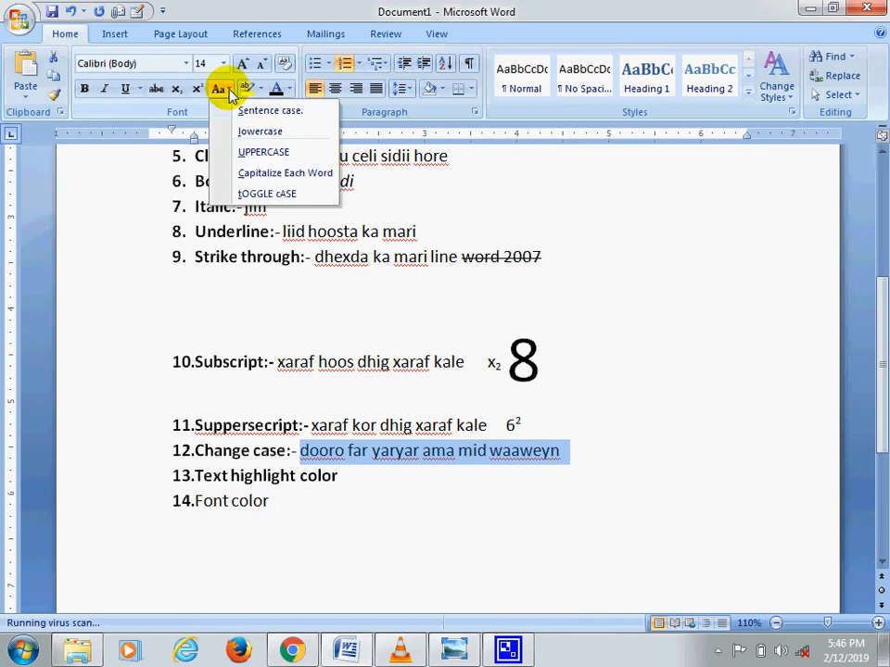
left_click(256, 153)
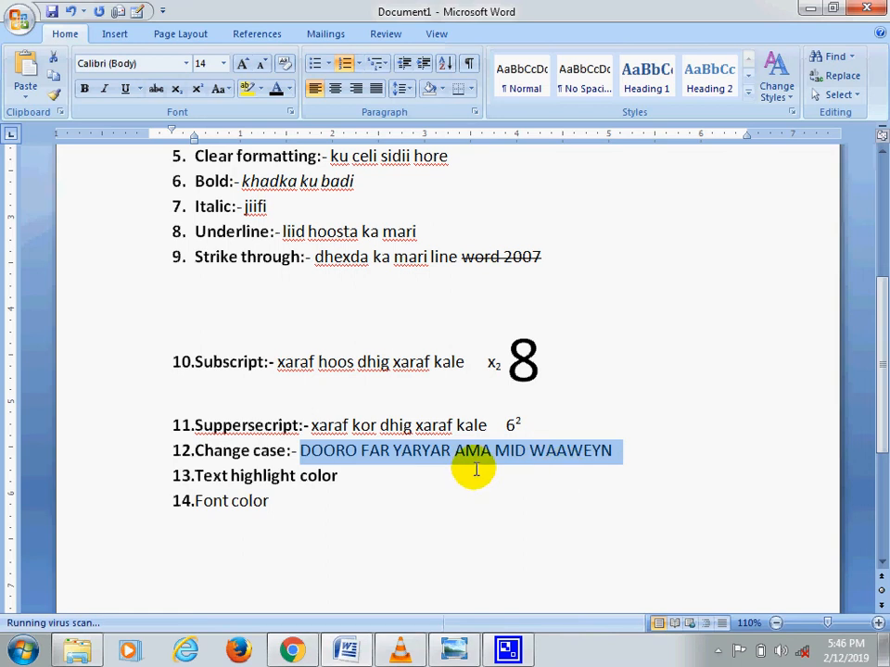
Try a yellow highlight on the uppercase text in the Change case list item, and remove it with No Color
left_click(246, 90)
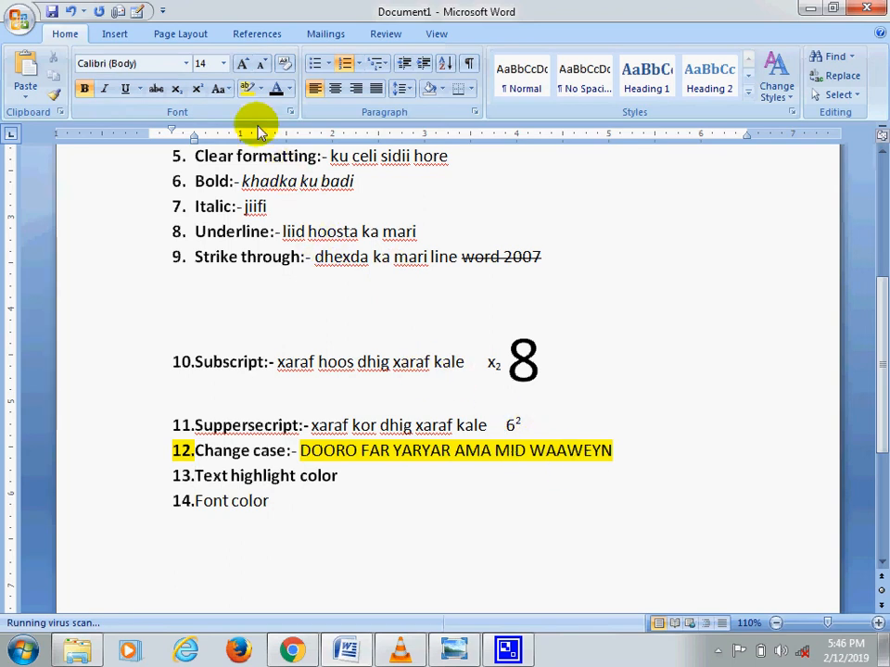
left_click(260, 88)
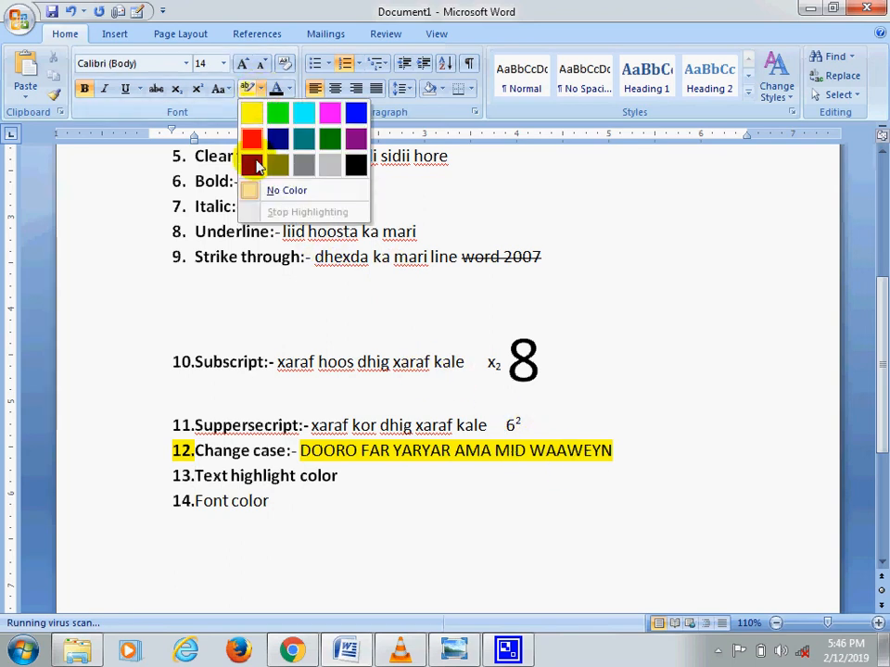
left_click(257, 192)
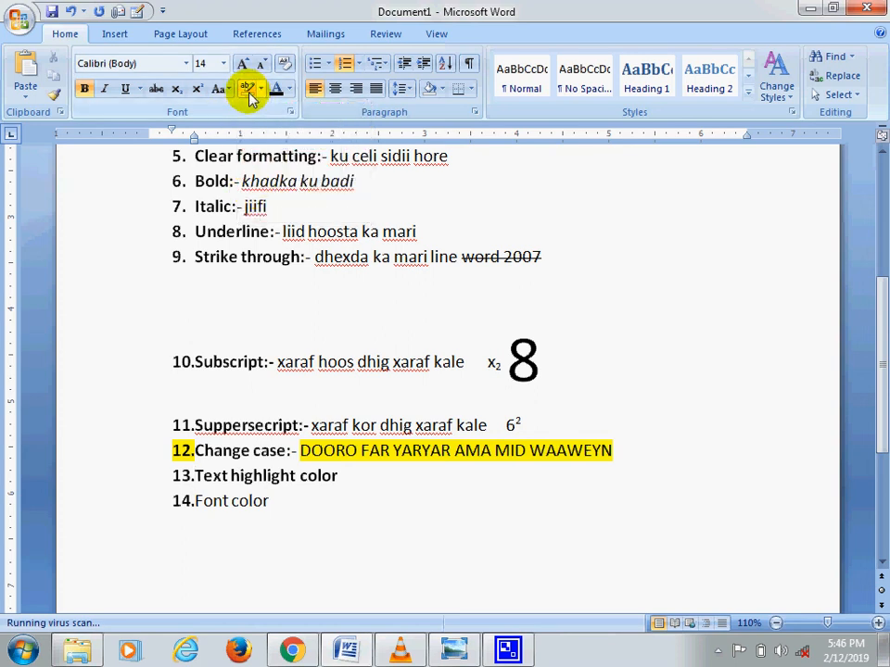
left_click_drag(620, 453, 312, 450)
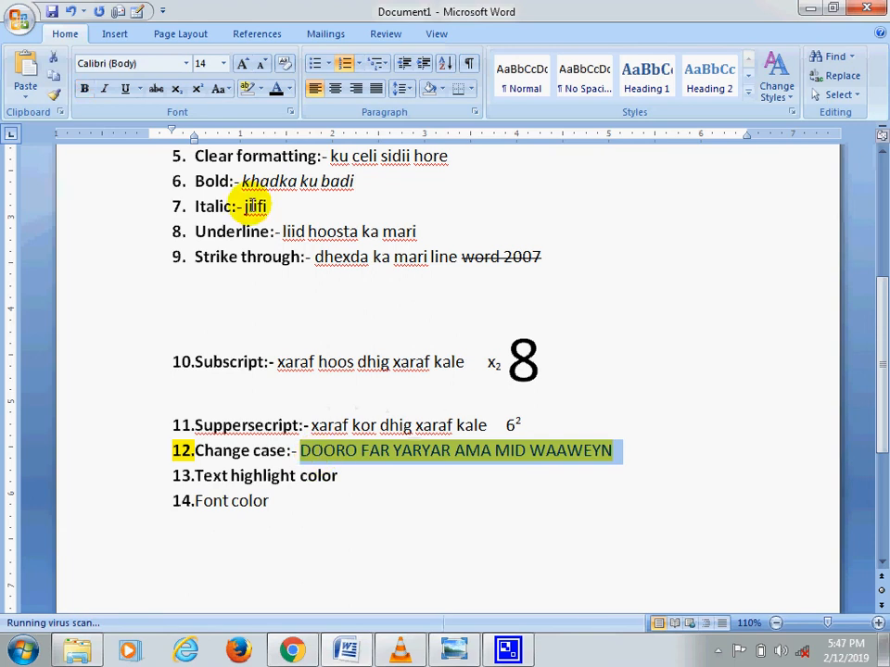
left_click(246, 88)
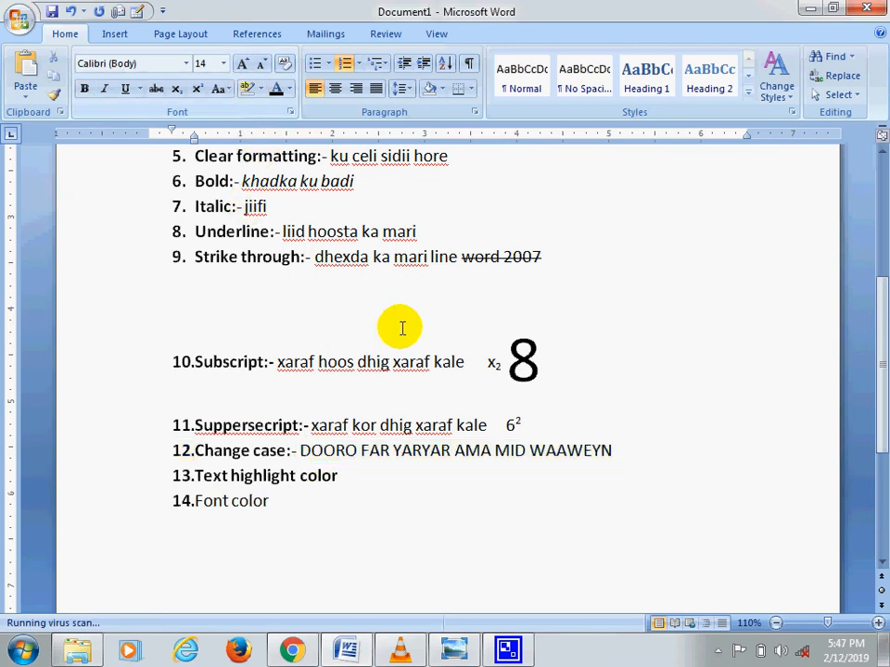
Set the font color of "DOORO FAR YARYAR AMA MID WAAWEYN" in the Change case list item to red
left_click_drag(623, 455, 342, 455)
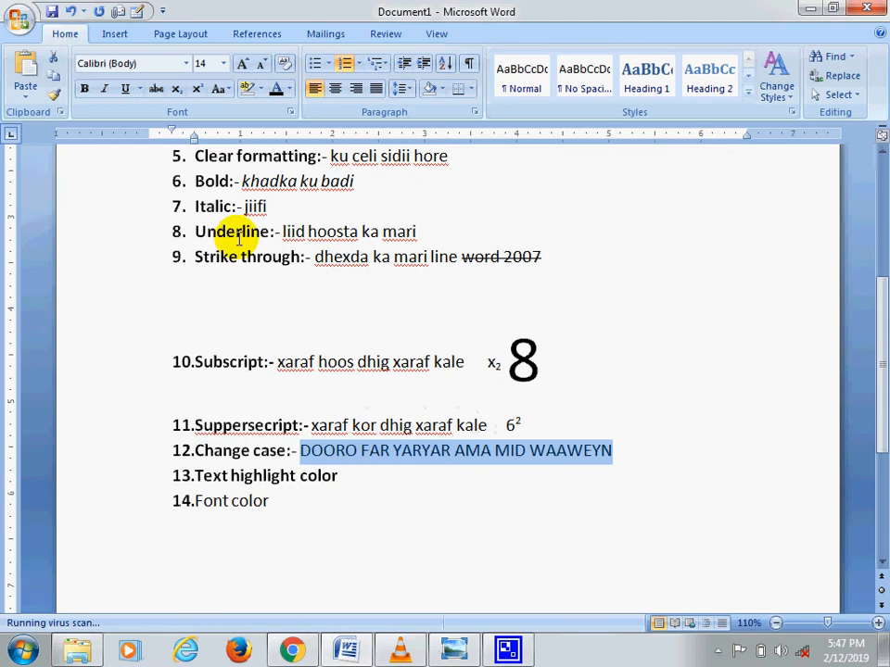
left_click(289, 89)
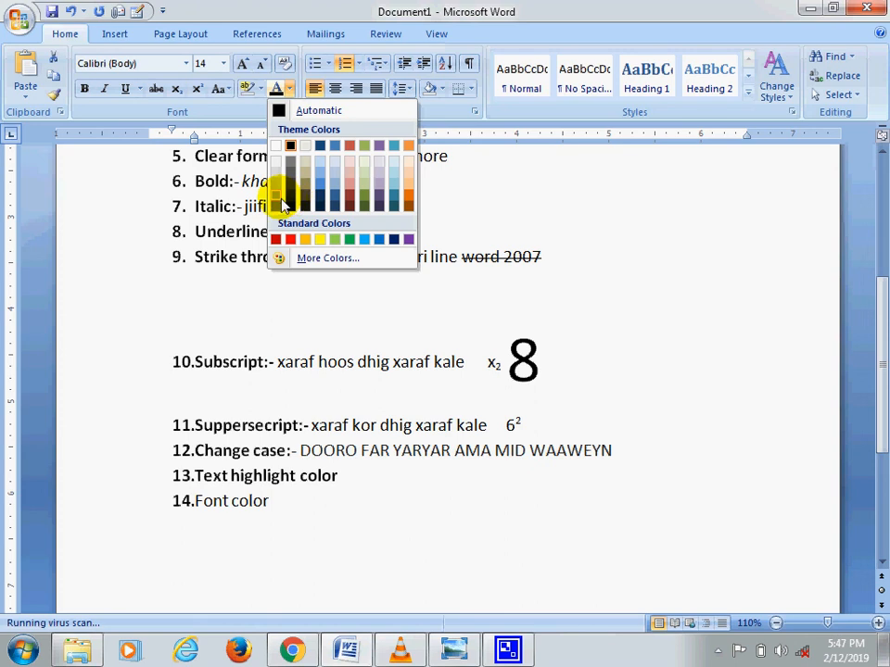
left_click(292, 240)
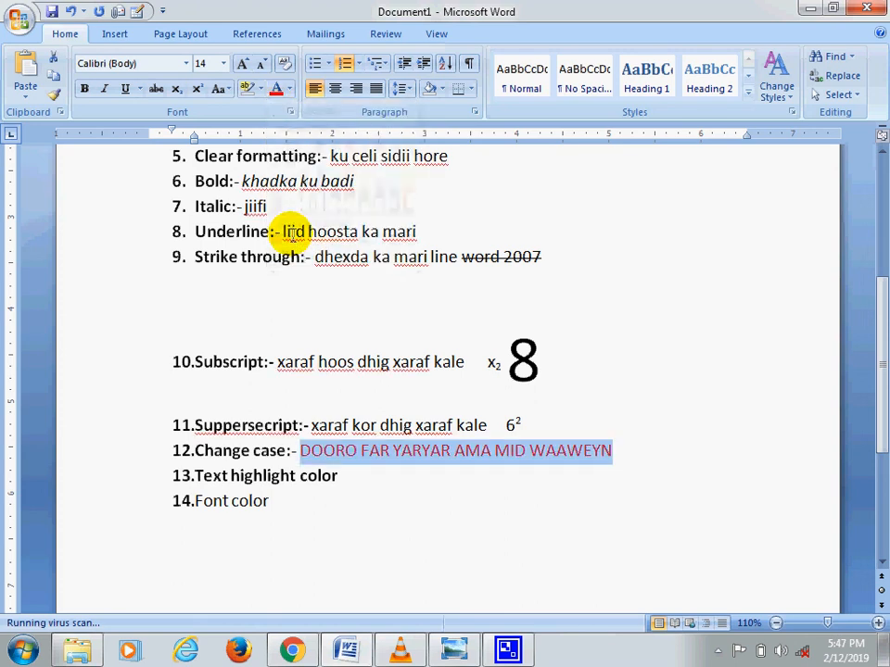